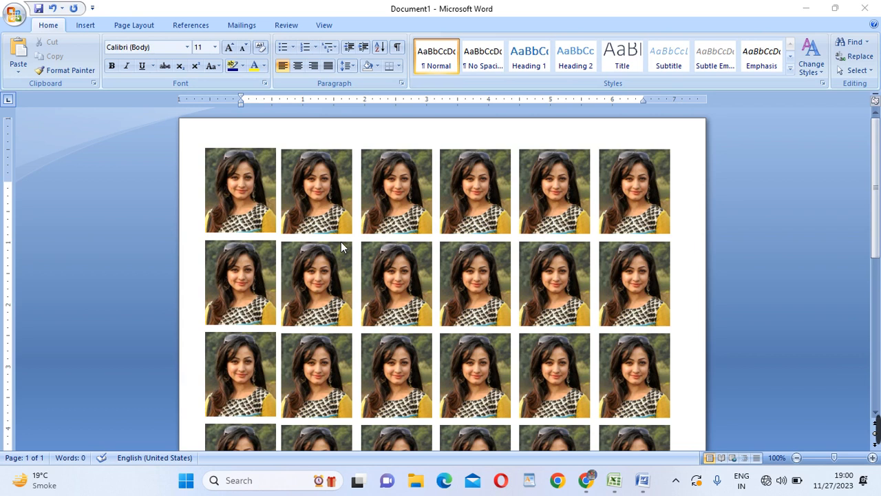
Step: Examine the finished sheet of repeated passport photos from the first row to the last
scroll(467, 255, down, 3)
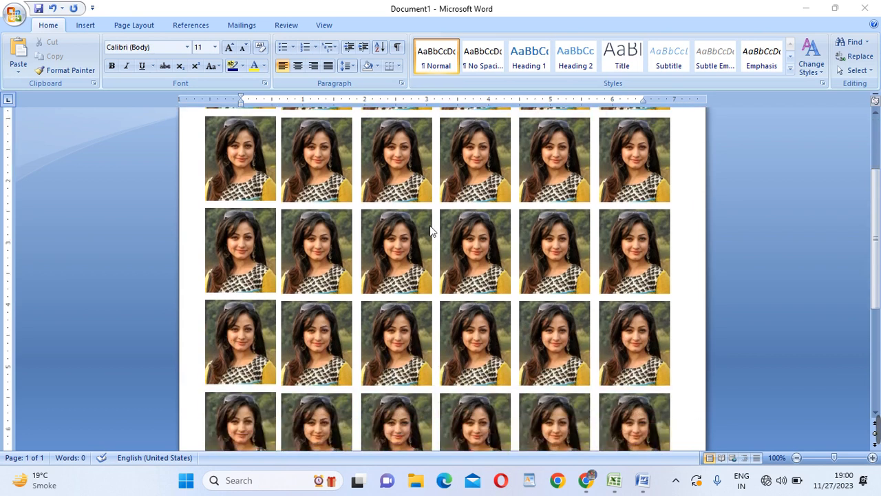
scroll(468, 252, up, 9)
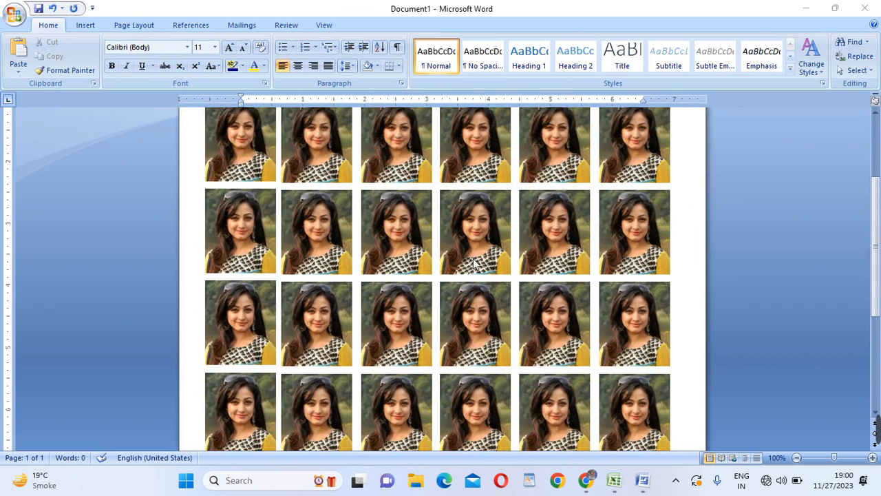
scroll(466, 244, up, 3)
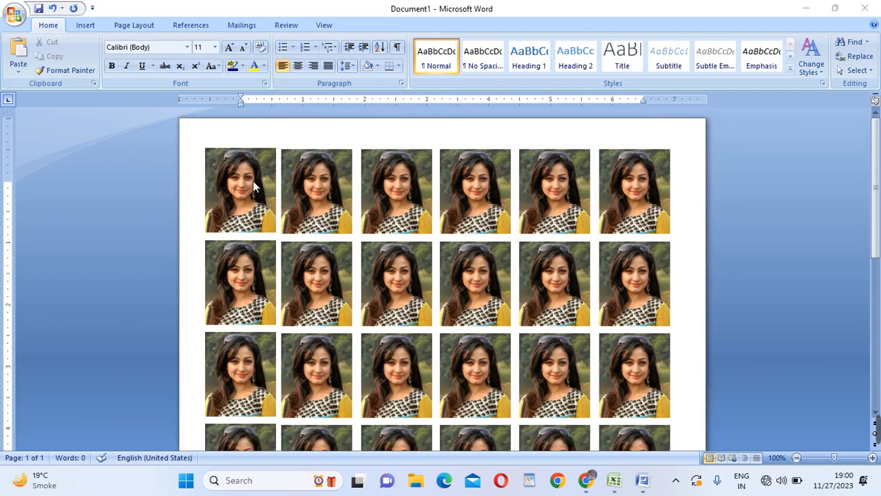
scroll(406, 220, down, 1)
scroll(546, 335, up, 1)
scroll(435, 220, down, 1)
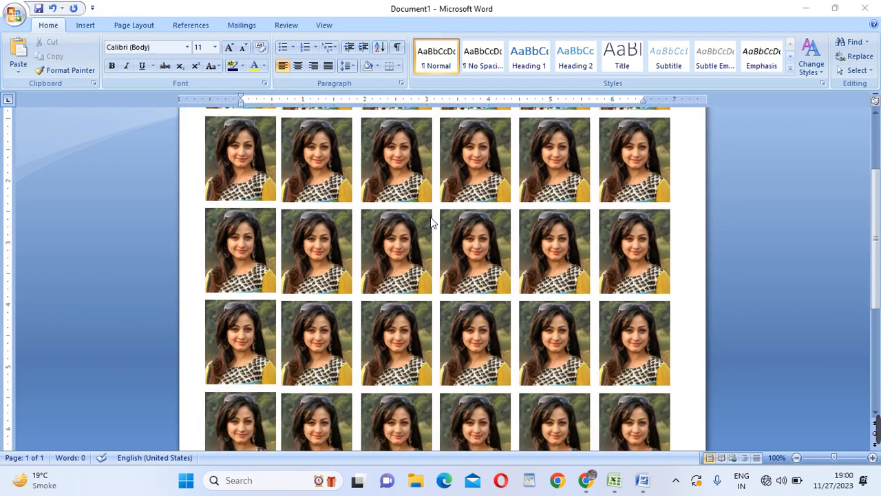
scroll(473, 255, down, 3)
scroll(473, 252, down, 2)
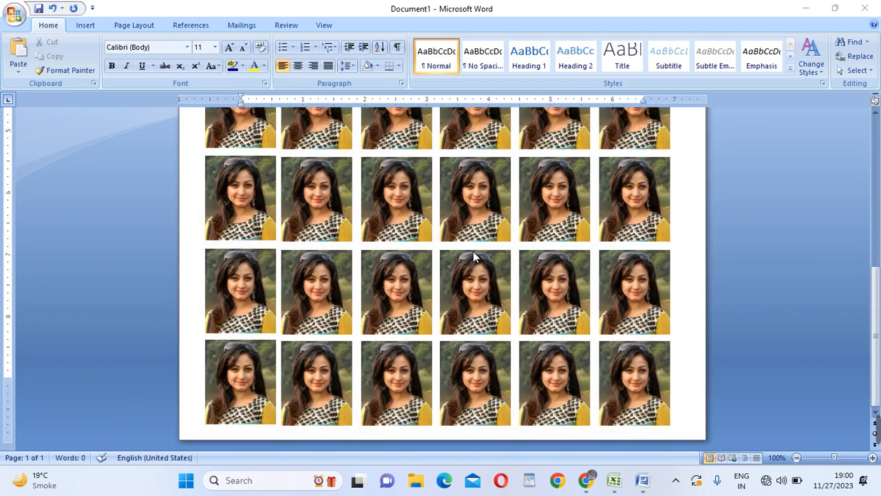
scroll(471, 265, up, 3)
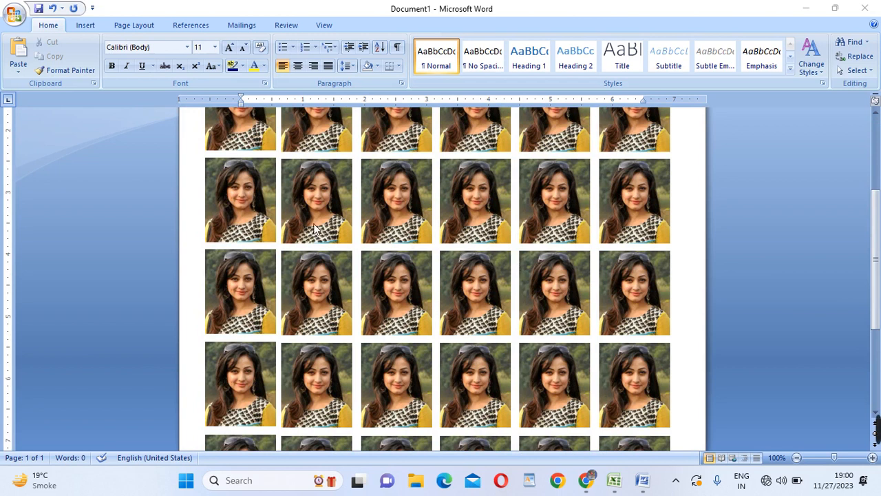
scroll(407, 203, up, 3)
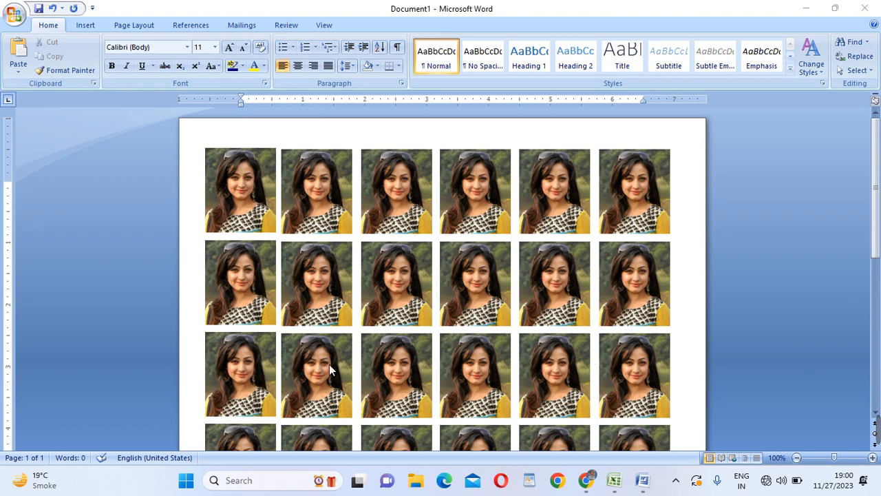
Step: Create a new blank document and insert the picture named image from the Downloads folder
click(568, 303)
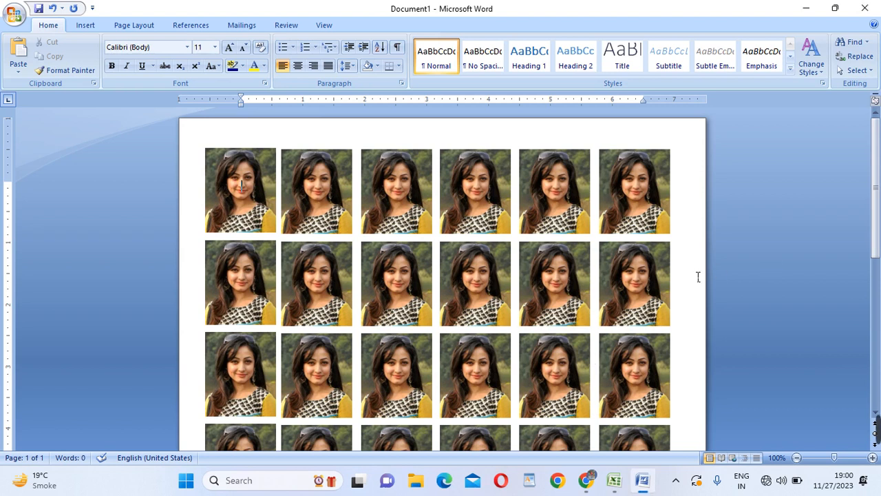
key(ctrl+n)
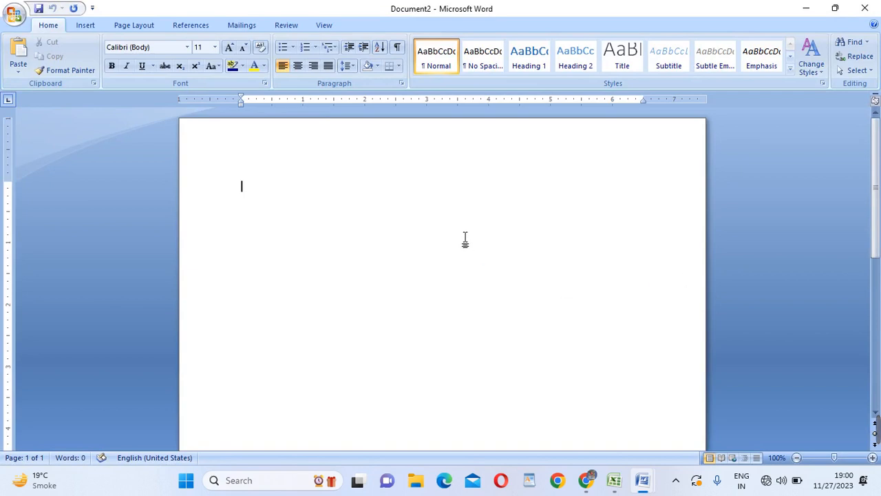
click(85, 26)
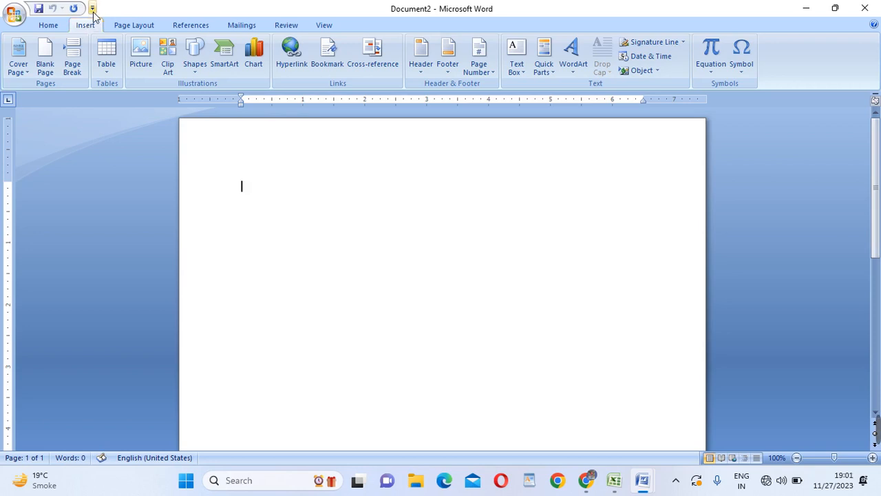
click(141, 65)
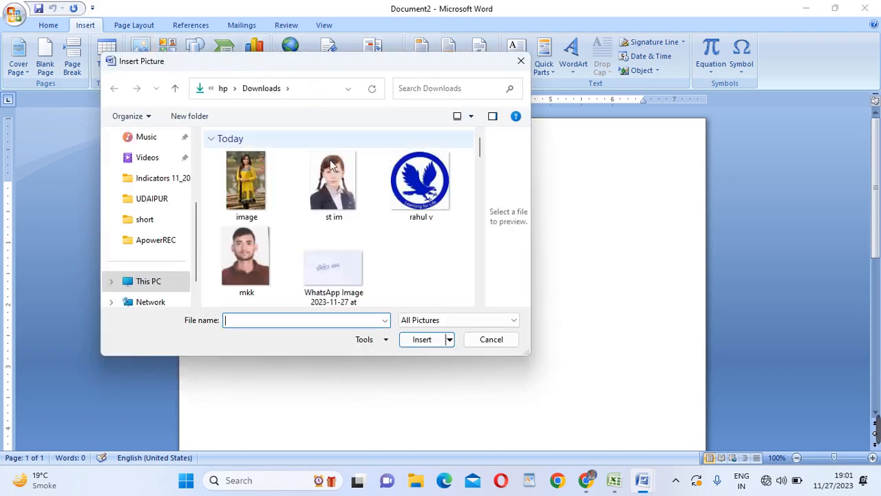
click(249, 177)
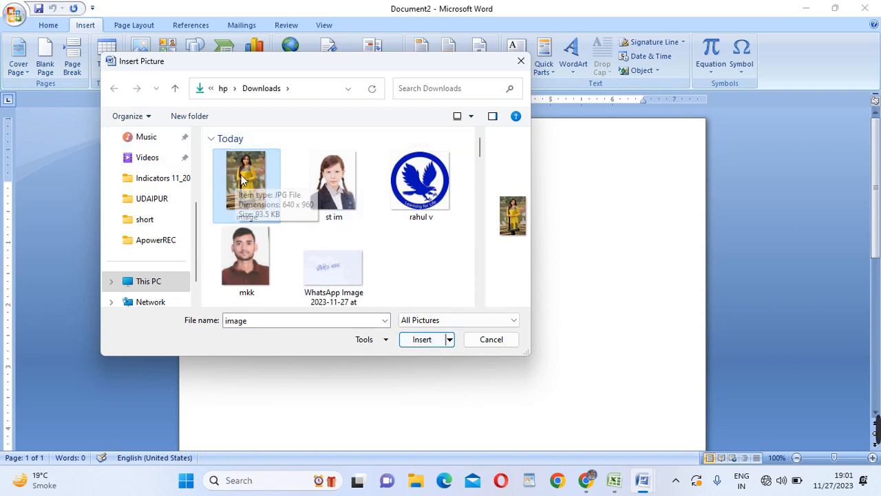
click(417, 340)
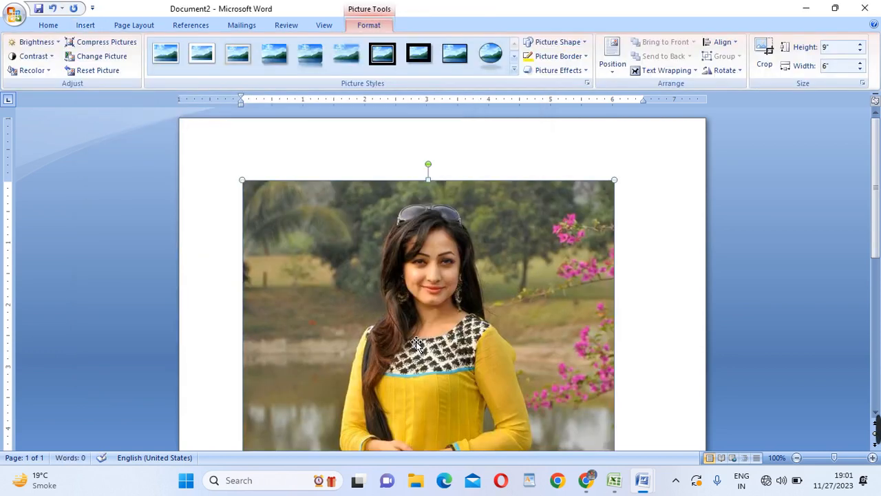
Step: Look over the inserted full-length picture and compare it with the finished photo sheet in Document1
scroll(419, 338, down, 10)
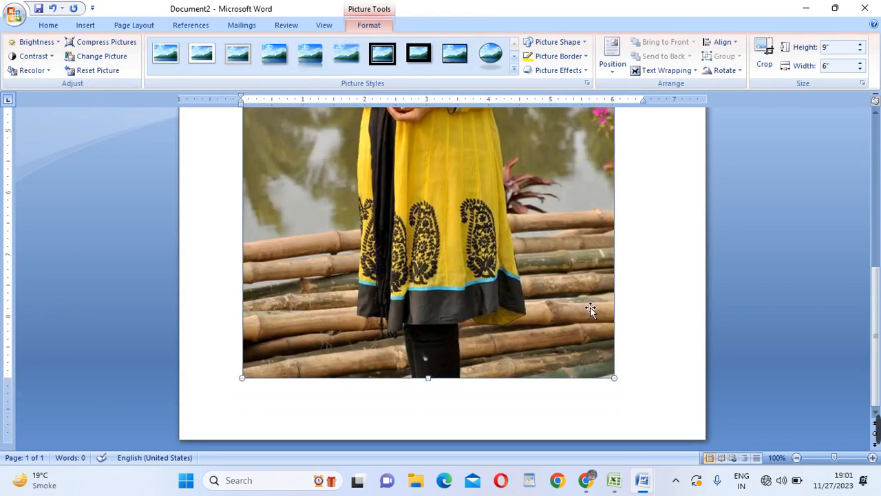
scroll(565, 323, up, 3)
scroll(565, 322, up, 3)
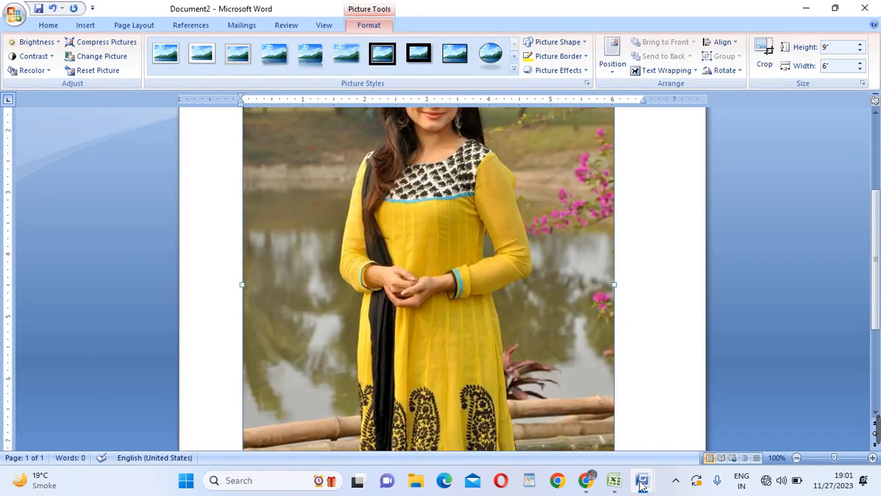
mouse_move(642, 482)
click(578, 432)
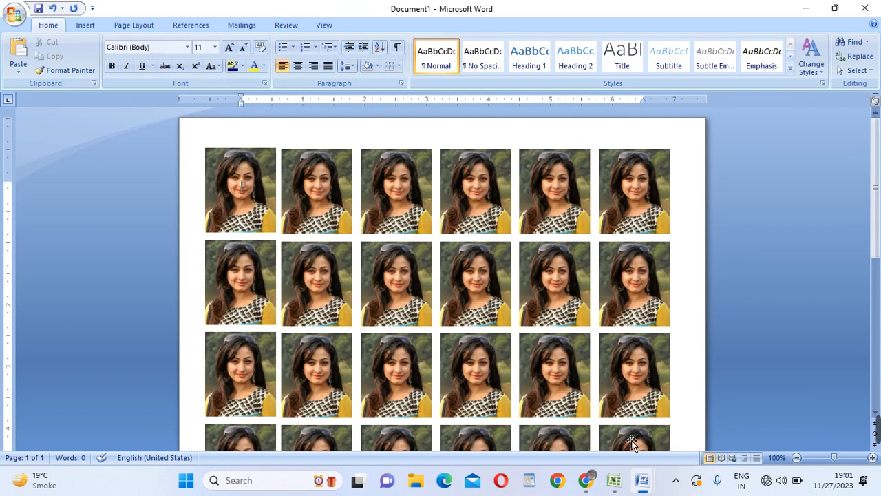
click(706, 422)
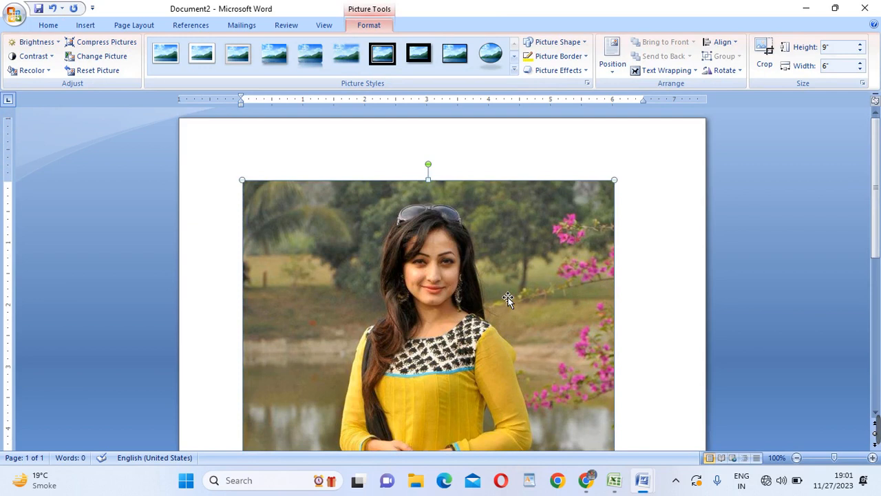
Step: Set the inserted picture's text wrapping to In Front of Text
scroll(506, 322, down, 10)
scroll(490, 336, up, 10)
click(651, 71)
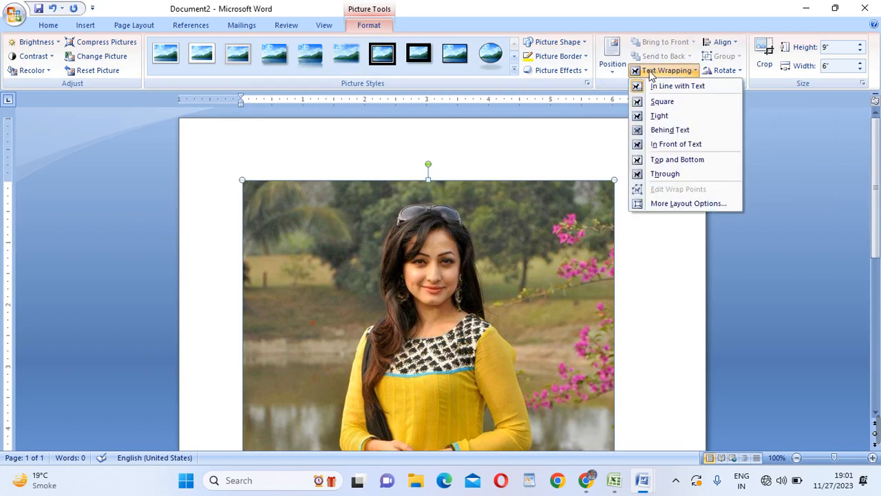
click(692, 144)
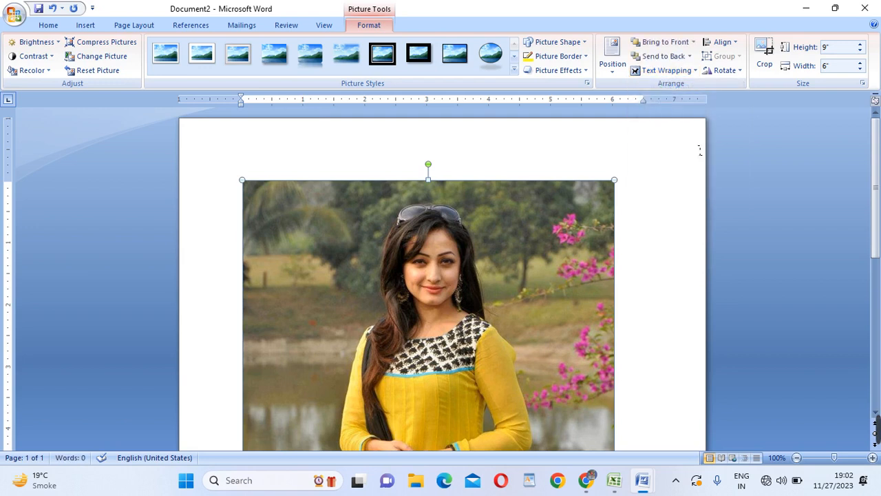
Step: Shrink the picture proportionally to about 2.63" high by 1.75" wide and move it to the middle of the page width
scroll(546, 246, down, 4)
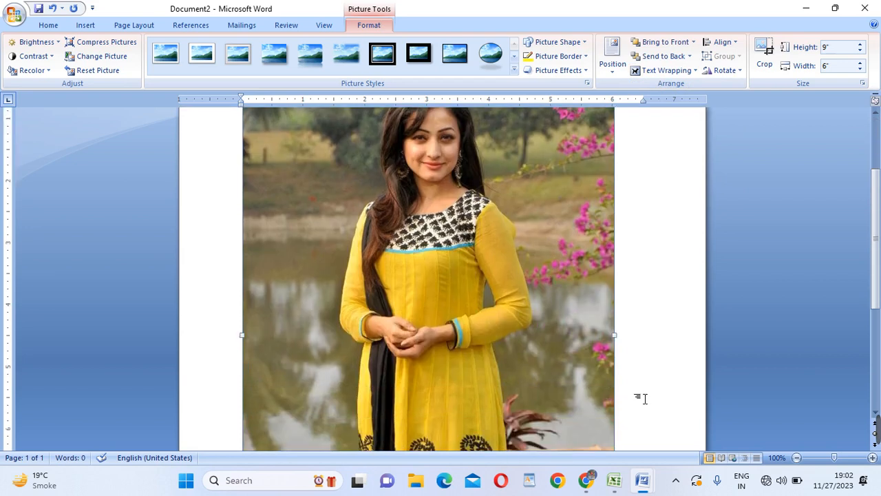
scroll(573, 421, down, 2)
scroll(617, 420, down, 2)
scroll(571, 365, down, 1)
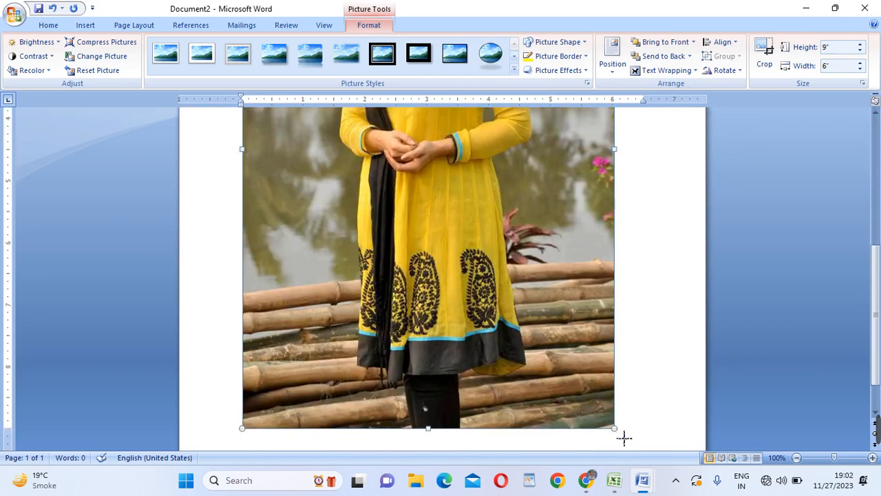
drag(615, 428, 506, 389)
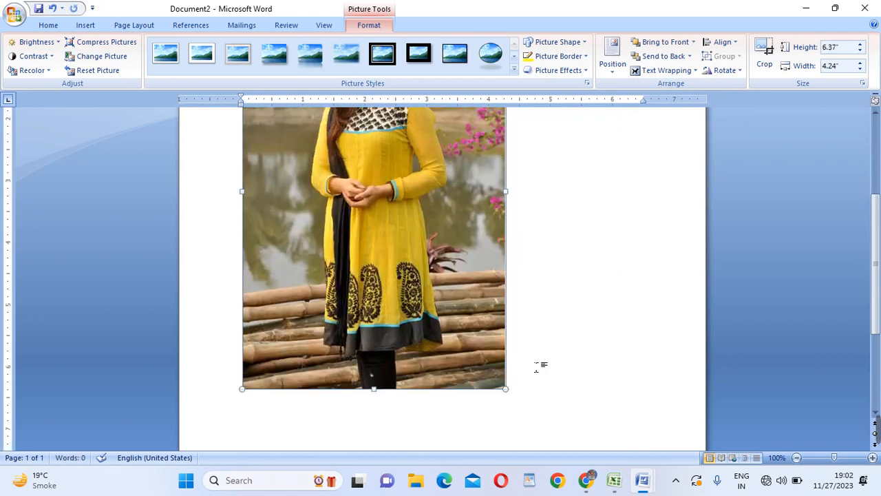
scroll(537, 344, up, 5)
scroll(503, 420, down, 2)
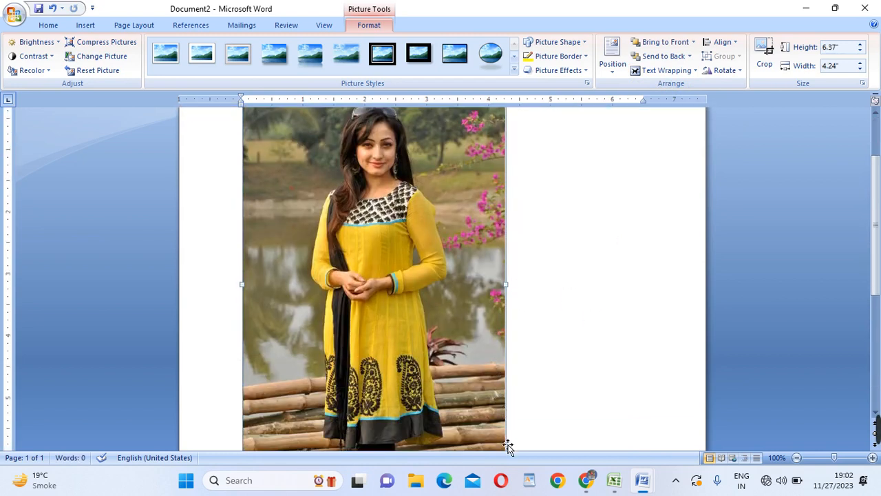
scroll(508, 446, down, 2)
drag(507, 420, 425, 300)
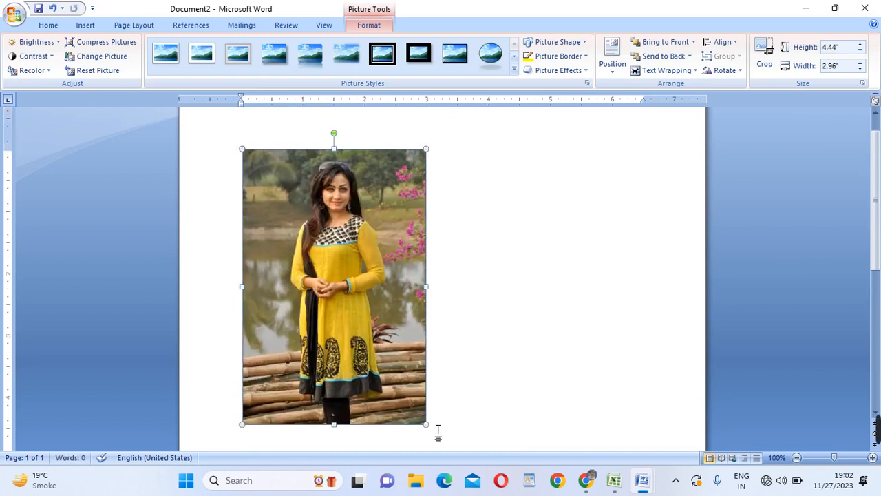
drag(429, 426, 351, 312)
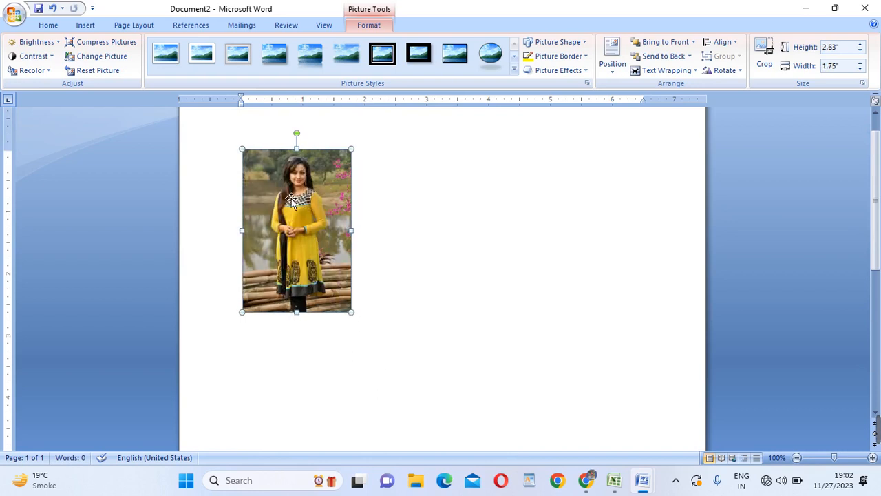
drag(321, 225, 454, 232)
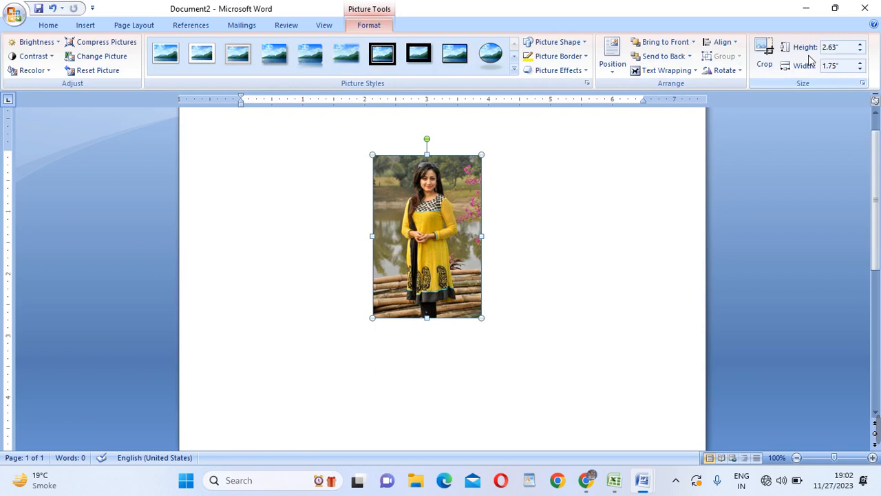
Step: Crop the picture on all four sides to a head-and-shoulders portrait about 0.87" high by 0.76" wide
click(767, 57)
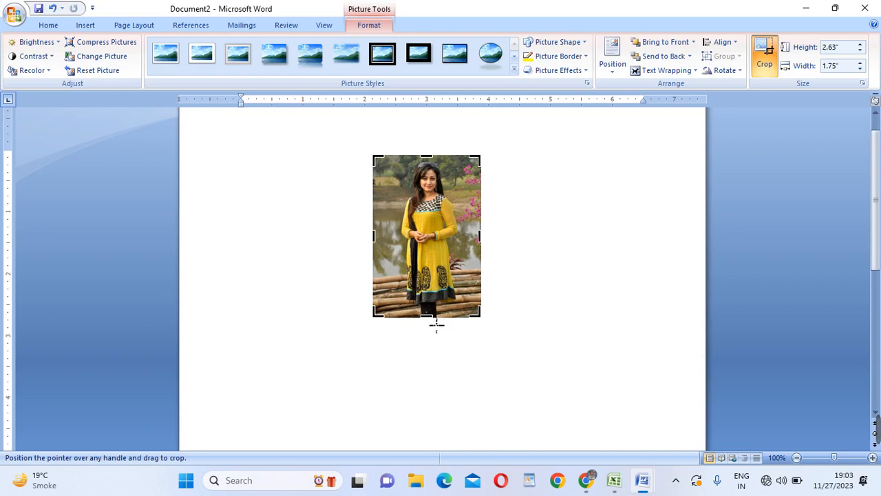
drag(428, 318, 452, 223)
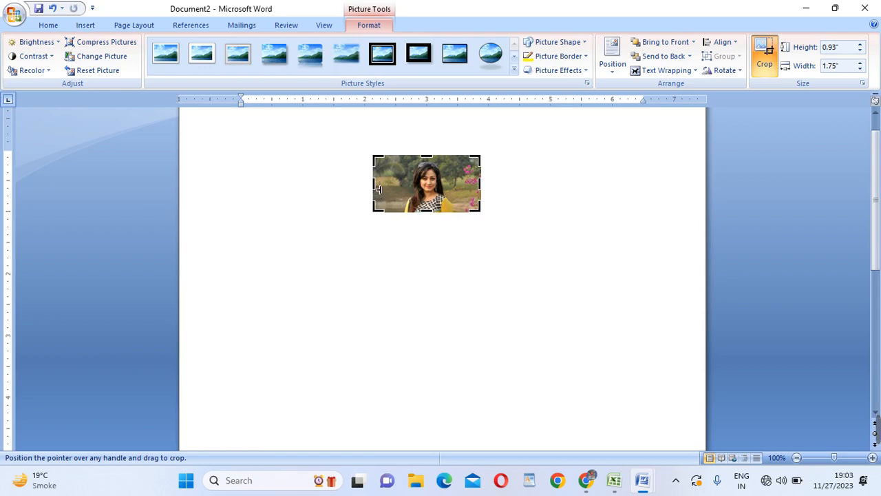
drag(377, 187, 406, 186)
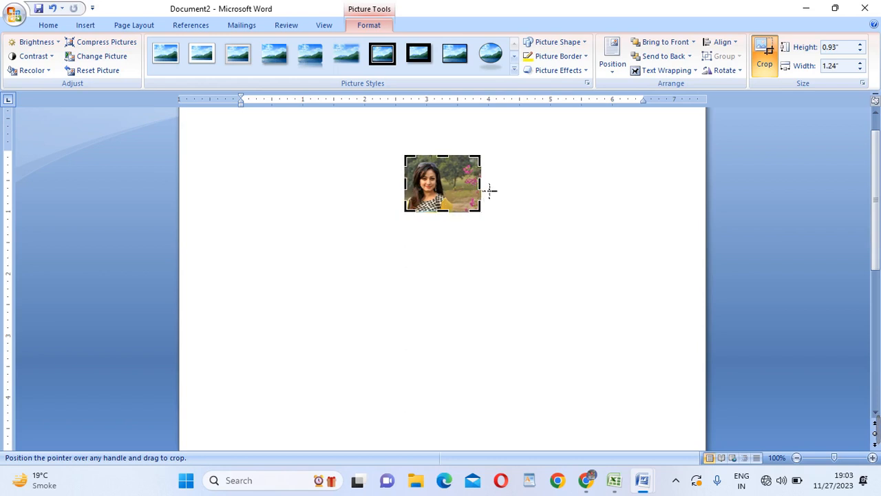
drag(489, 191, 461, 193)
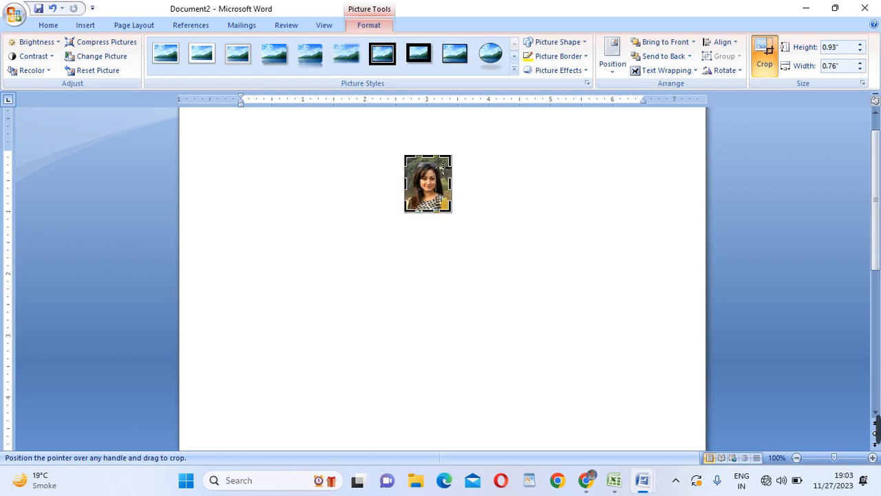
click(529, 204)
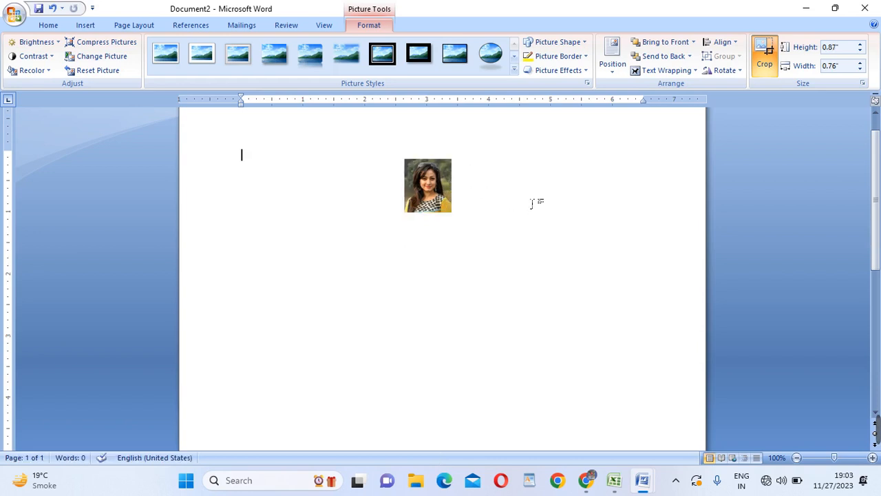
Step: Move the cropped portrait slightly down and left on the page and enlarge it proportionally to about 1.33" high by 1.17" wide
drag(428, 186, 376, 243)
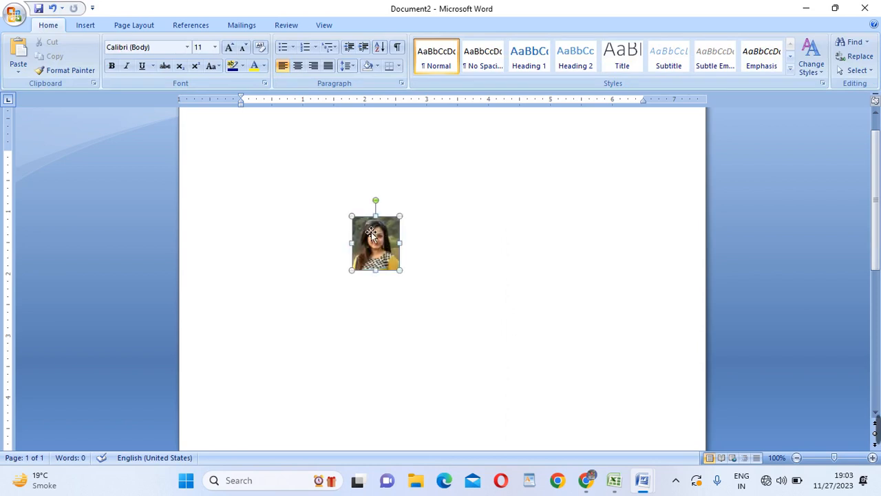
drag(400, 270, 546, 424)
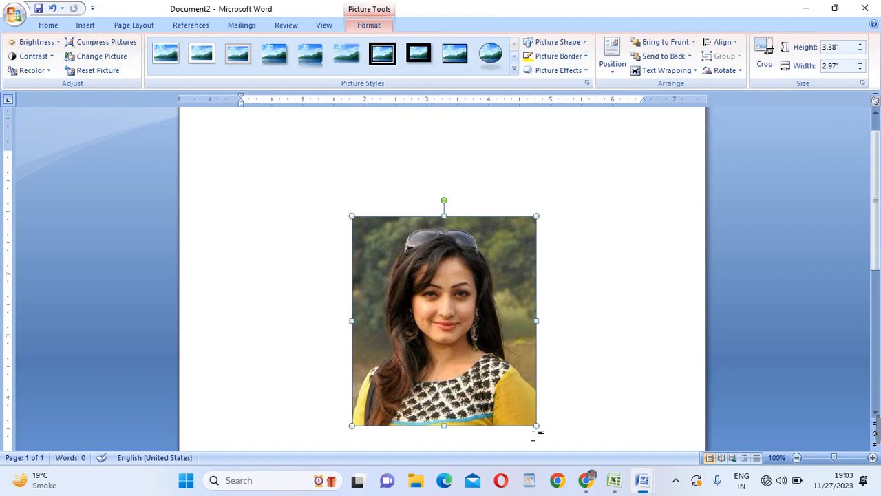
drag(540, 428, 455, 306)
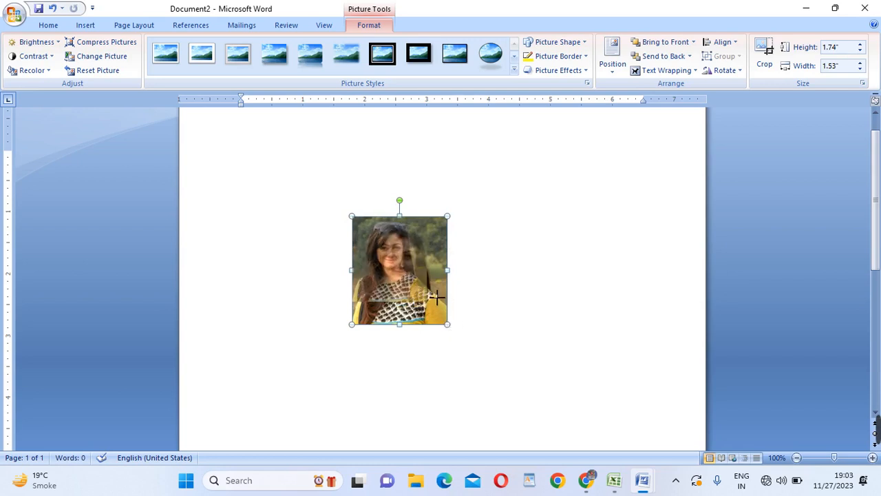
drag(433, 310, 428, 305)
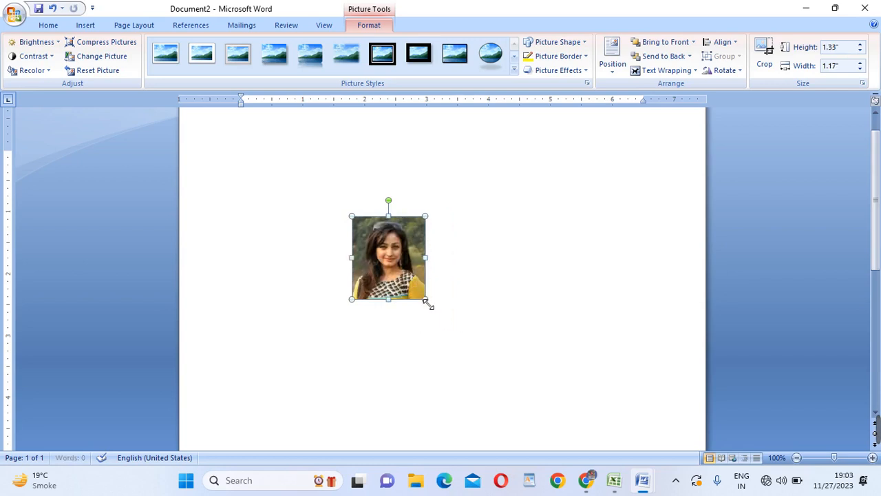
Step: Move the cropped portrait across to the right half of the page
click(471, 261)
click(396, 245)
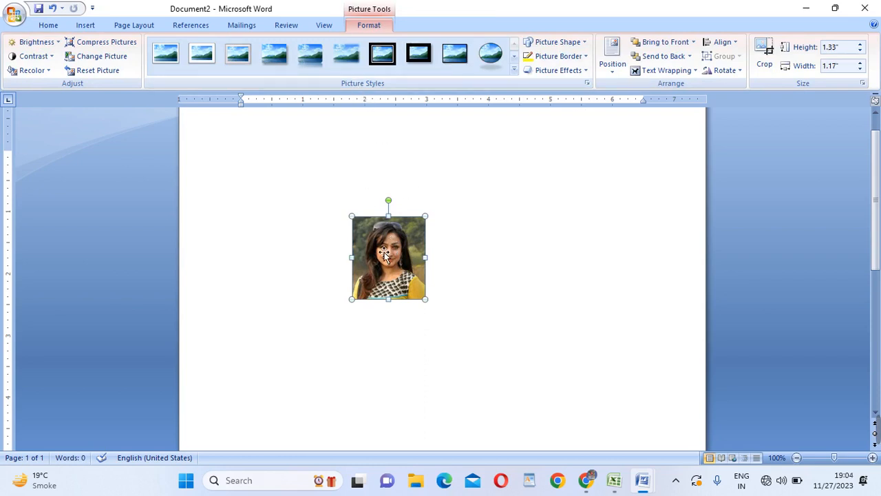
drag(399, 254, 535, 248)
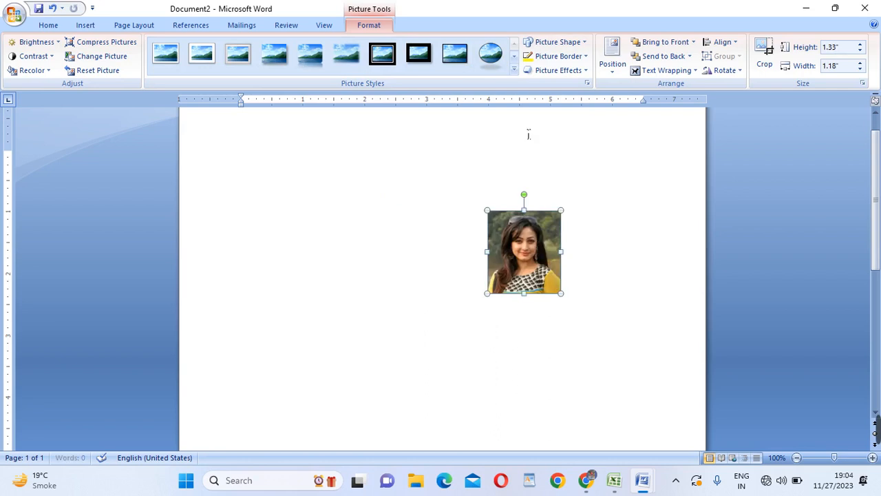
click(514, 71)
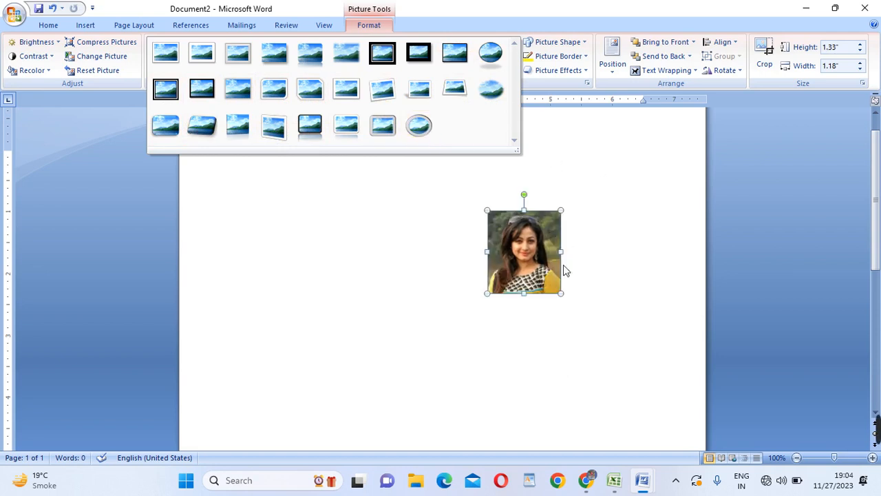
click(446, 294)
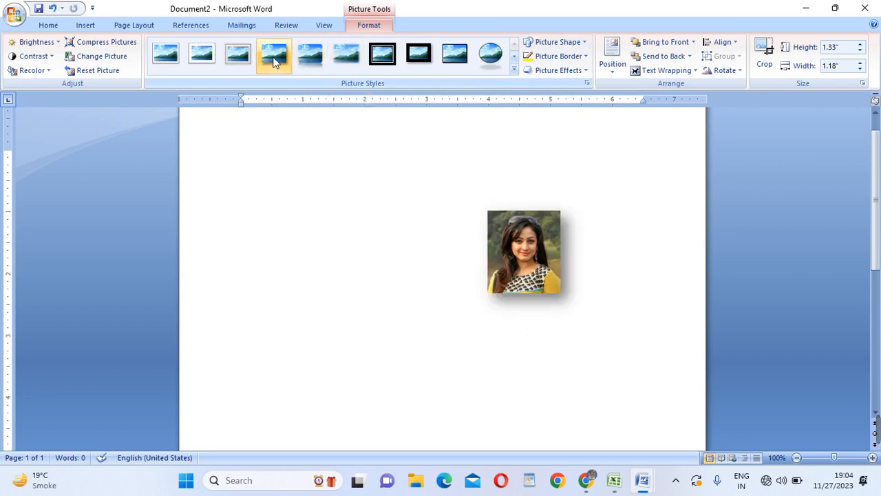
click(512, 71)
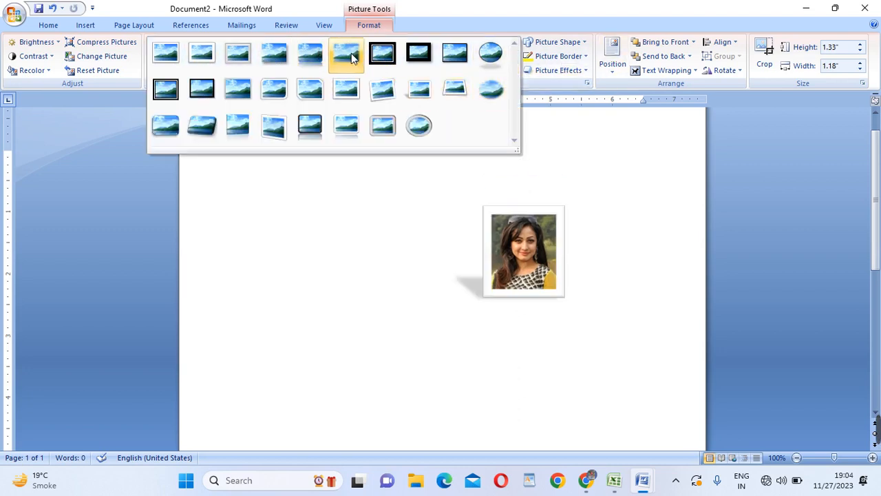
click(331, 280)
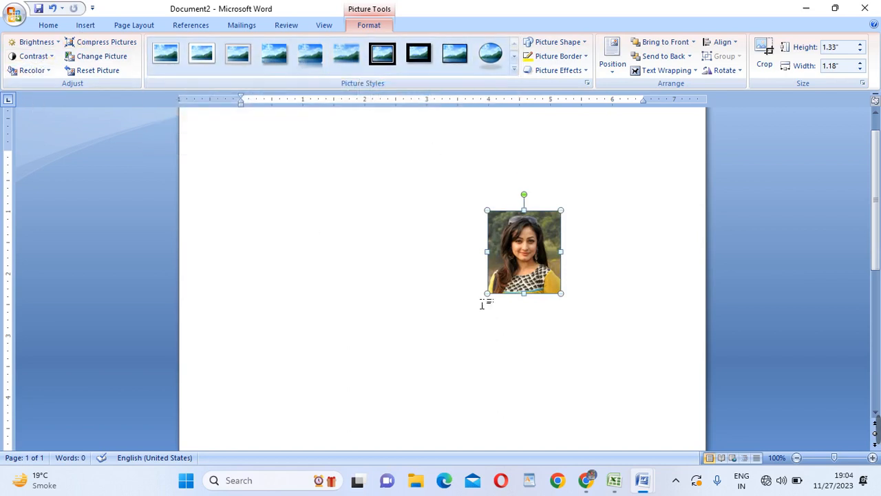
Step: Enlarge the portrait proportionally to about 2.3" high by 2.03" wide
drag(499, 304, 435, 354)
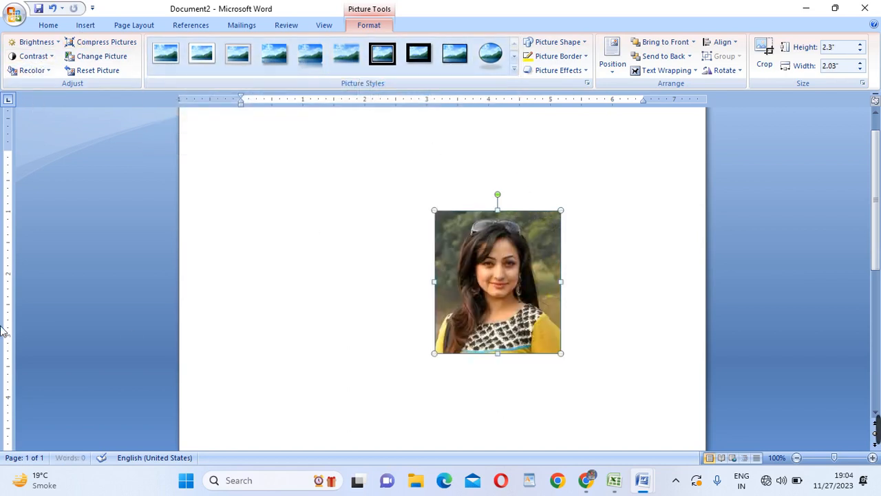
Step: Set the portrait's brightness to -10 % and its contrast to +20 %
click(57, 43)
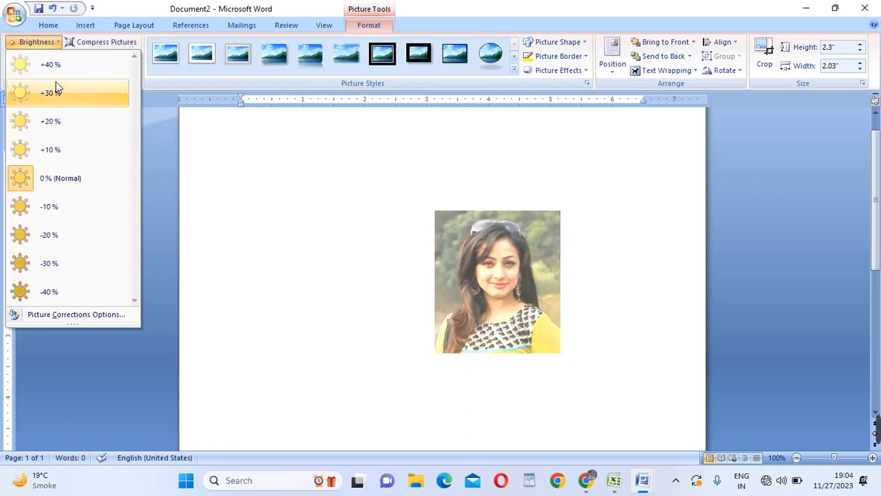
click(55, 188)
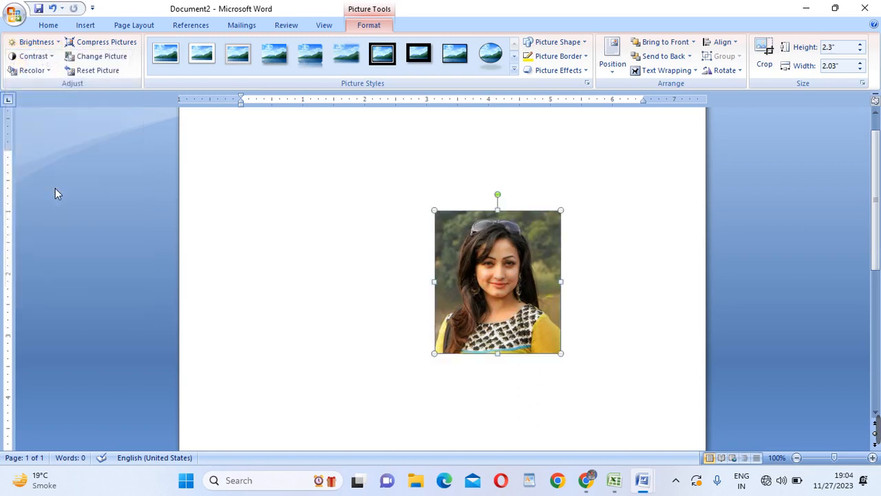
click(42, 42)
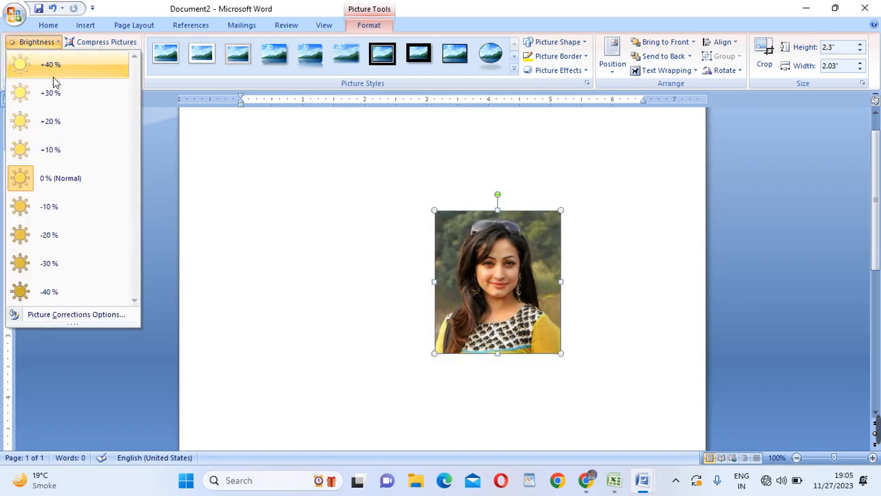
click(57, 209)
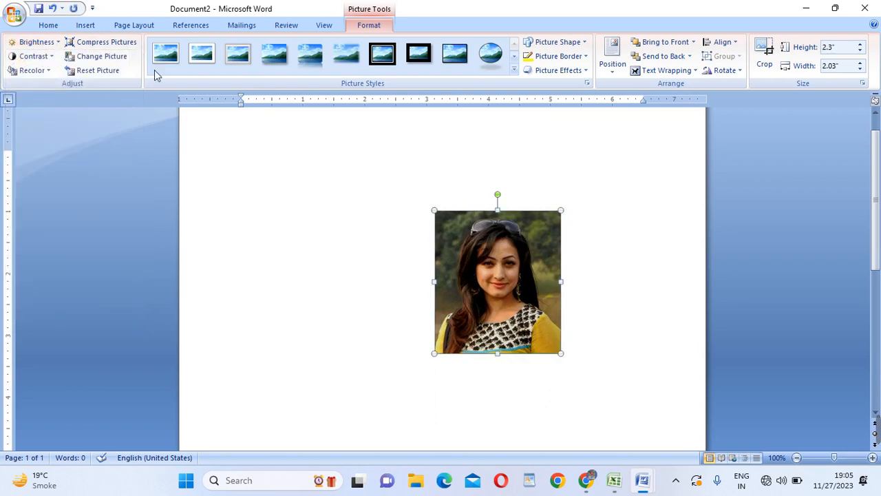
click(51, 58)
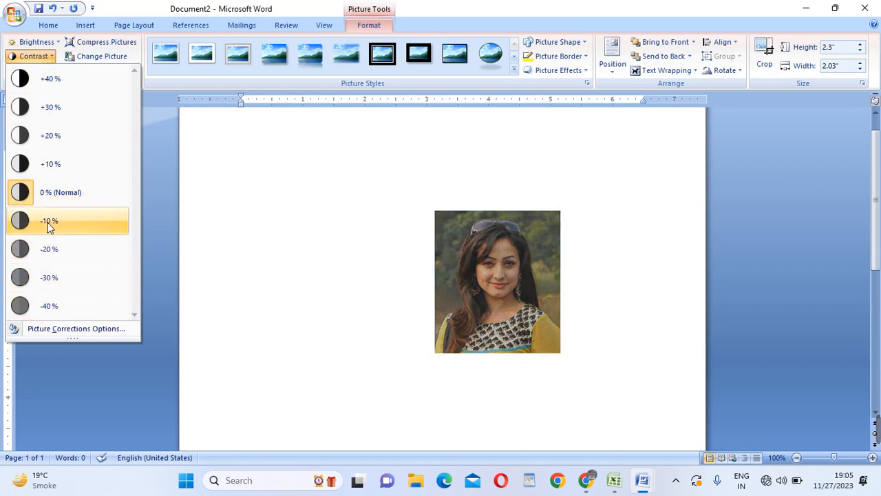
click(49, 141)
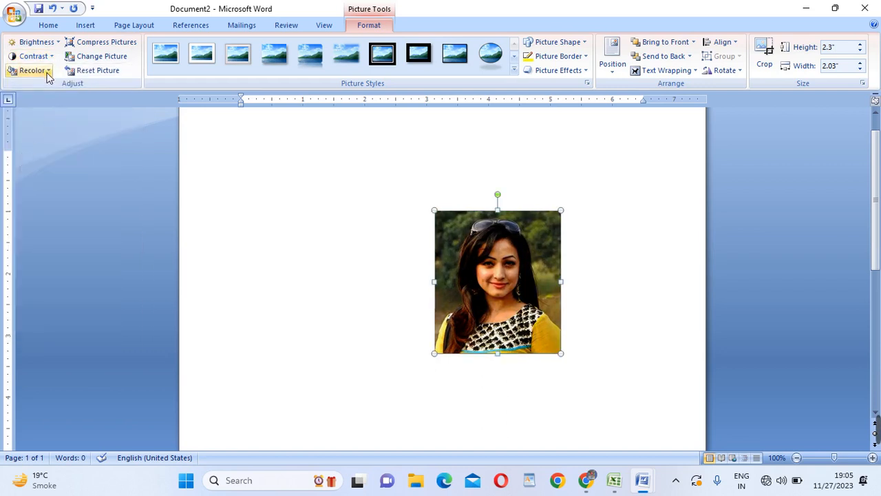
click(46, 72)
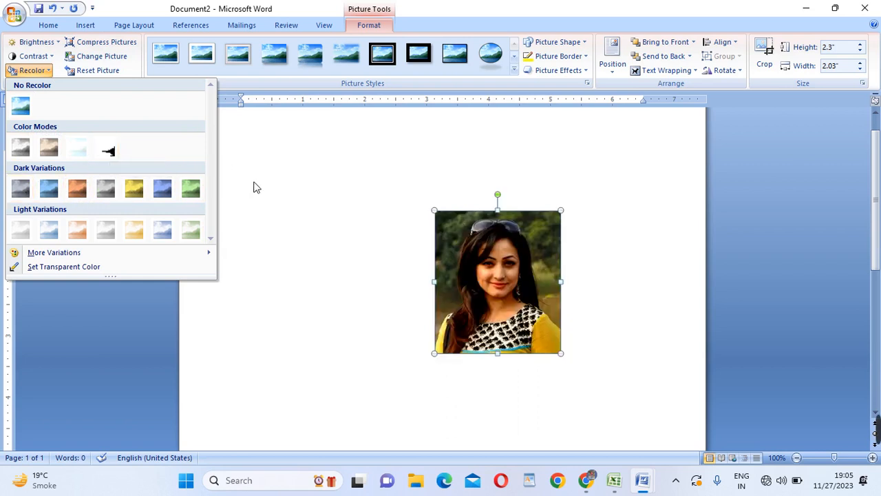
click(284, 184)
click(132, 44)
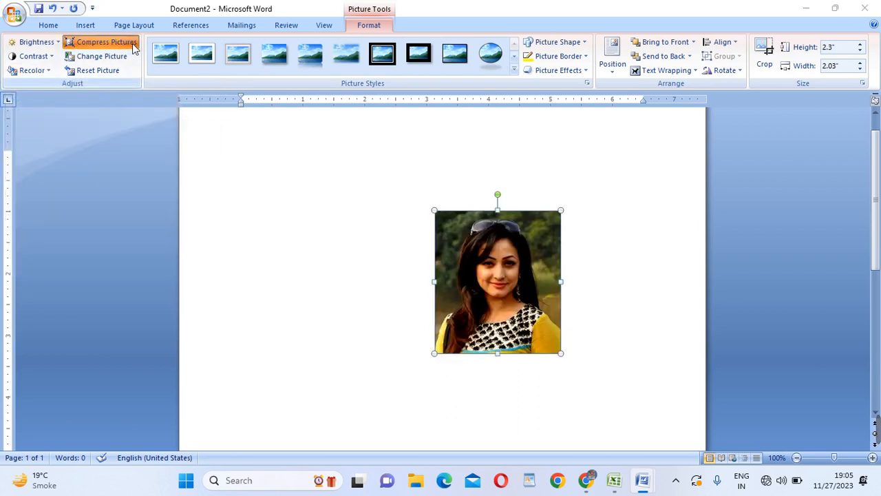
click(509, 205)
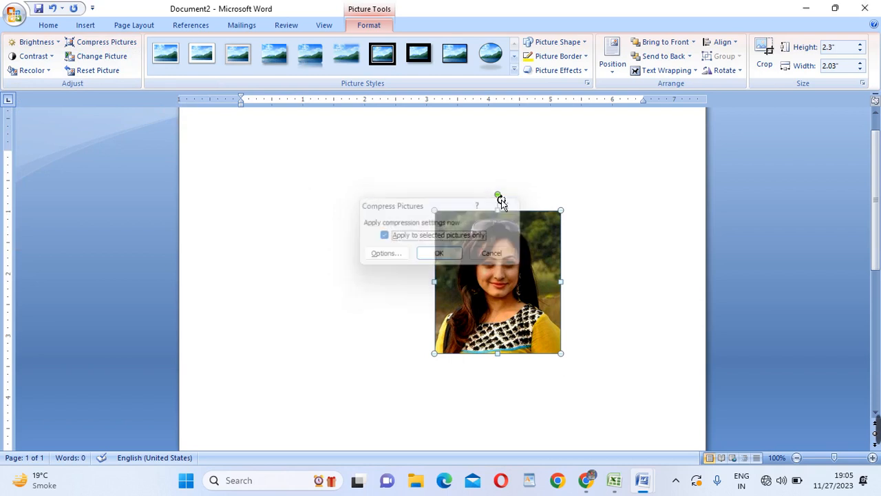
click(128, 66)
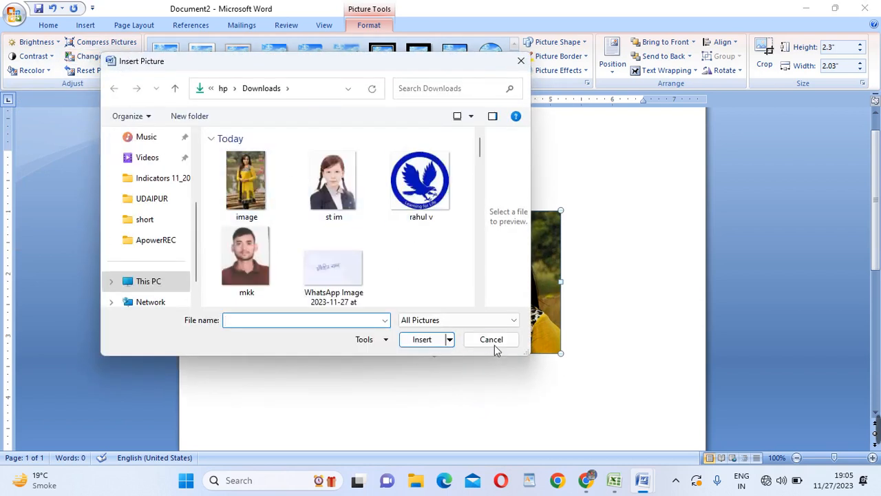
click(490, 340)
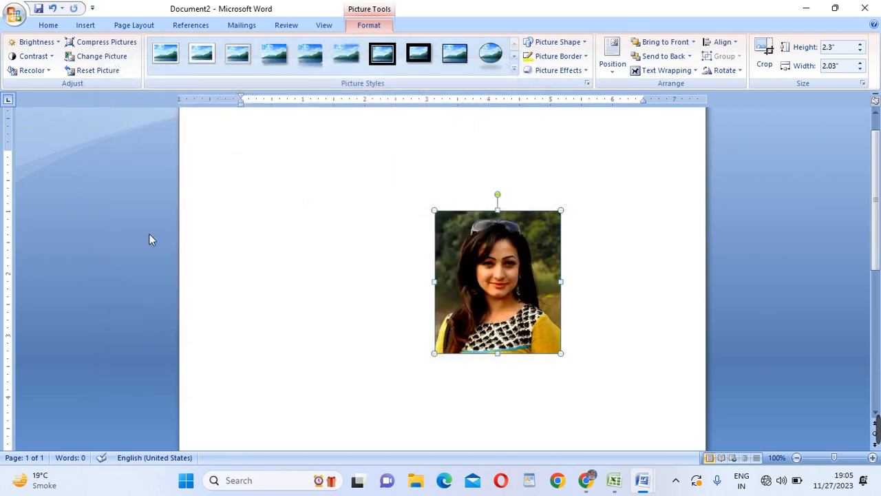
Step: Try resetting the picture to its original size and formatting, and undo the reset
click(112, 74)
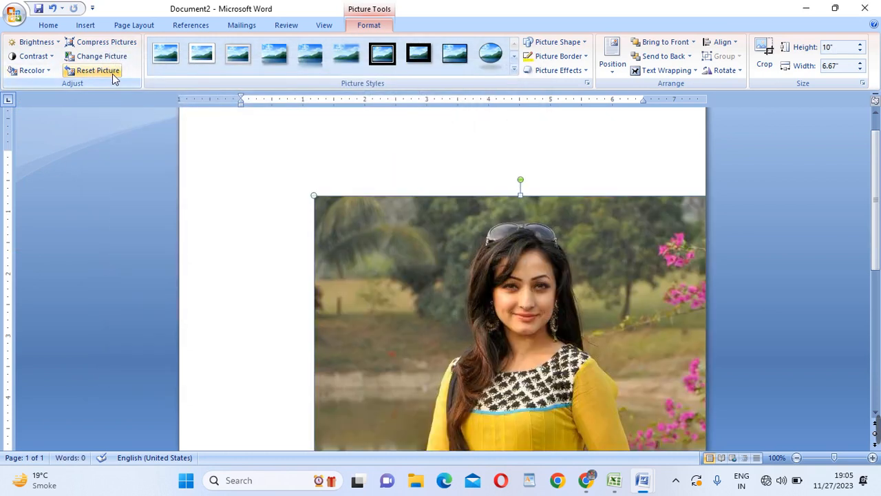
scroll(641, 241, down, 6)
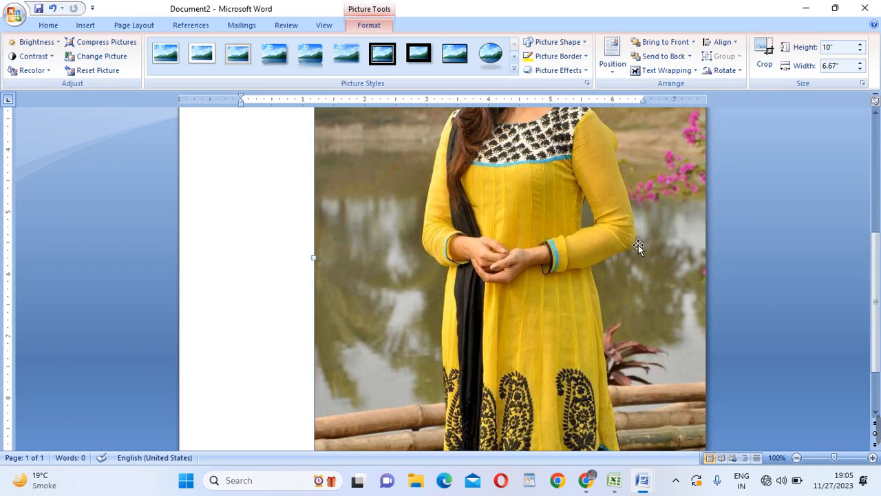
key(ctrl+z)
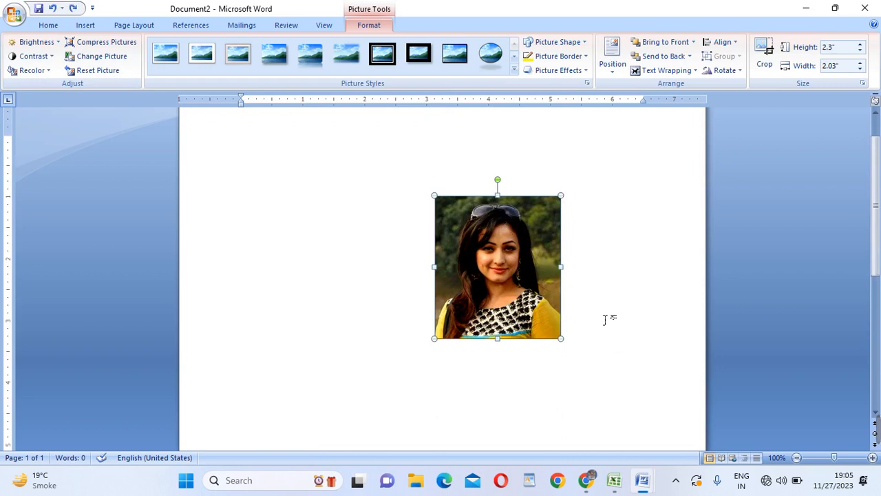
Step: Move the portrait left and slightly up on the page
key(ctrl+y)
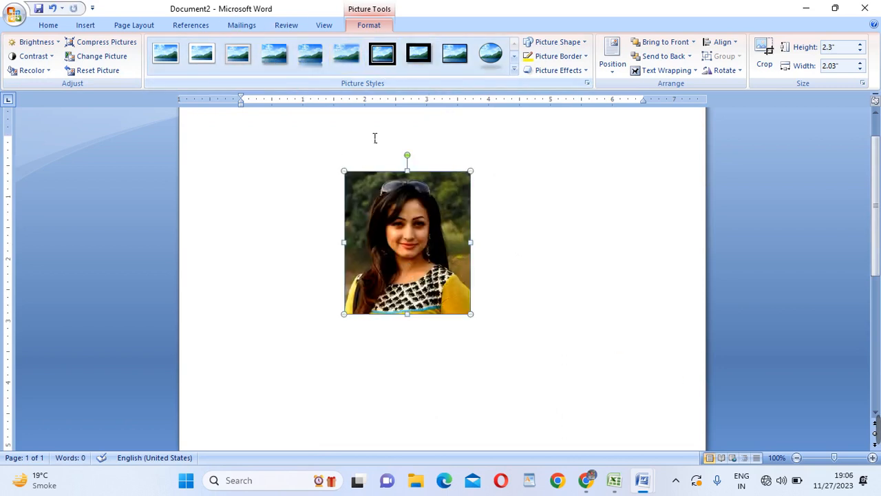
Step: Try several picture shapes on the portrait, such as the smiley face, a block arrow and the heart, and undo each one
click(576, 44)
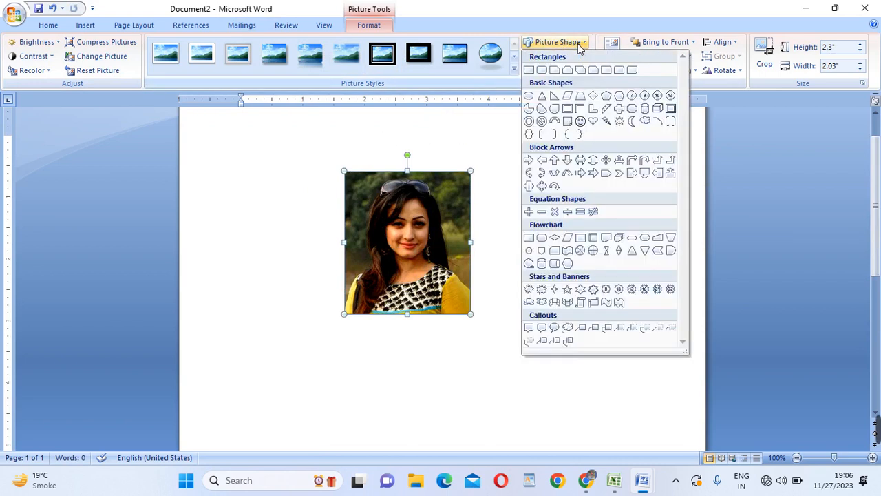
click(582, 122)
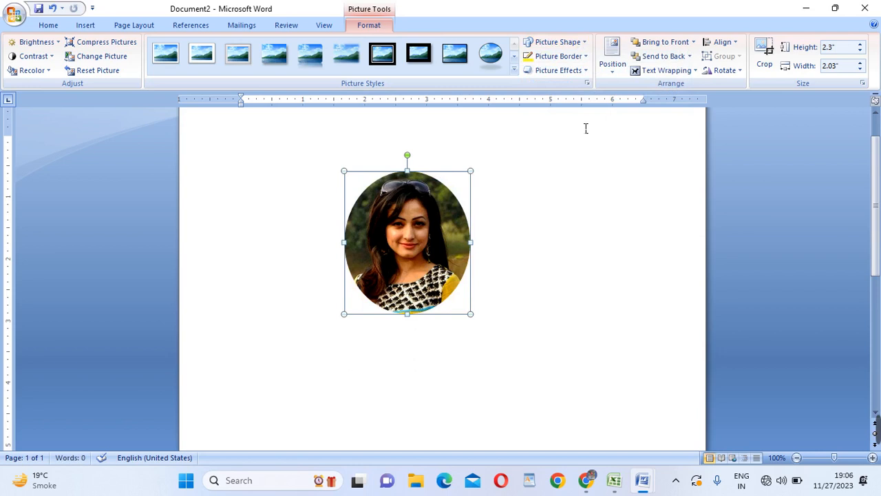
key(ctrl+z)
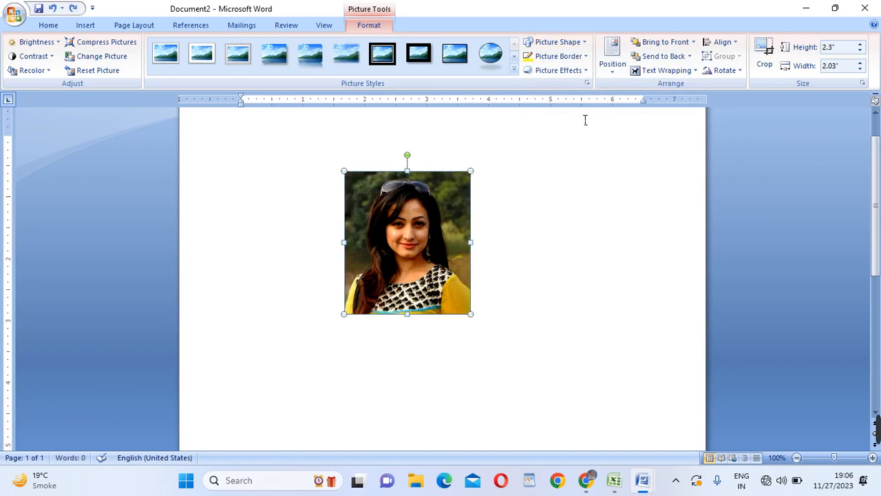
click(573, 42)
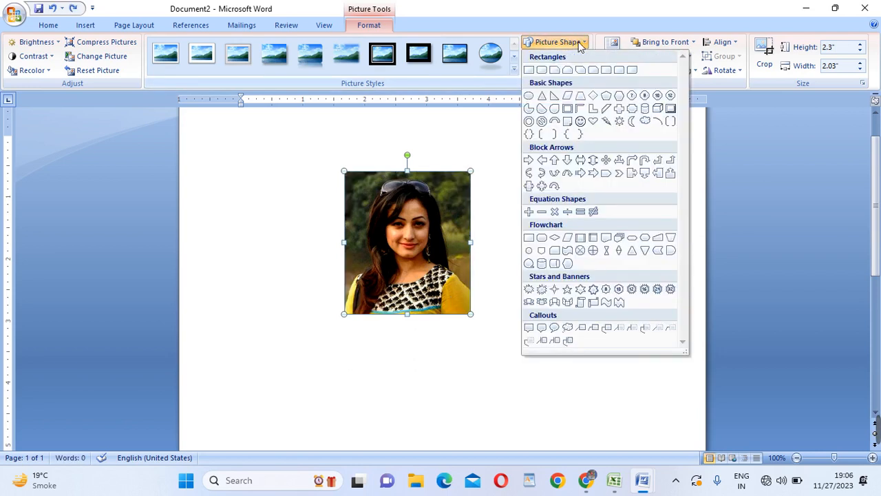
click(633, 173)
key(ctrl+z)
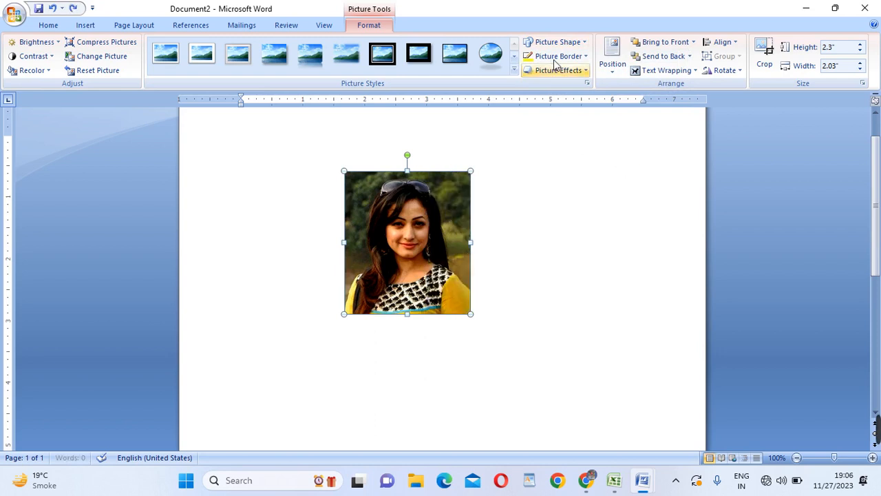
click(556, 42)
click(580, 251)
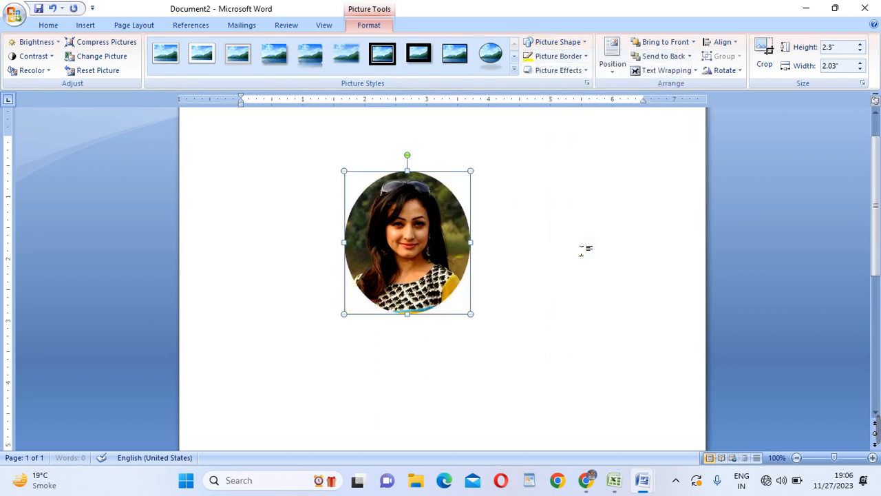
key(ctrl+z)
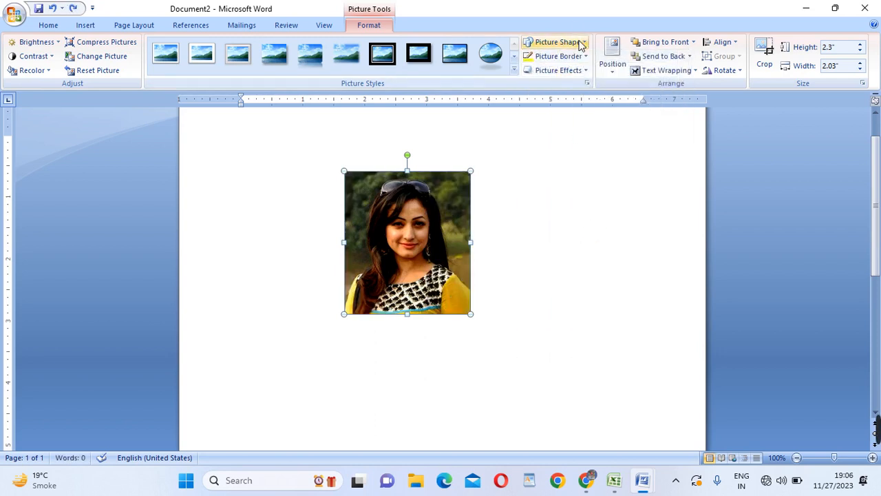
click(579, 42)
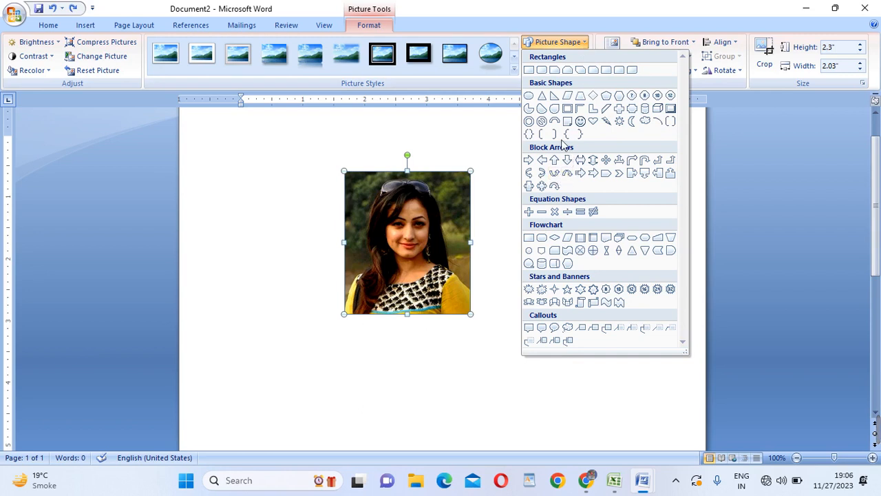
click(594, 123)
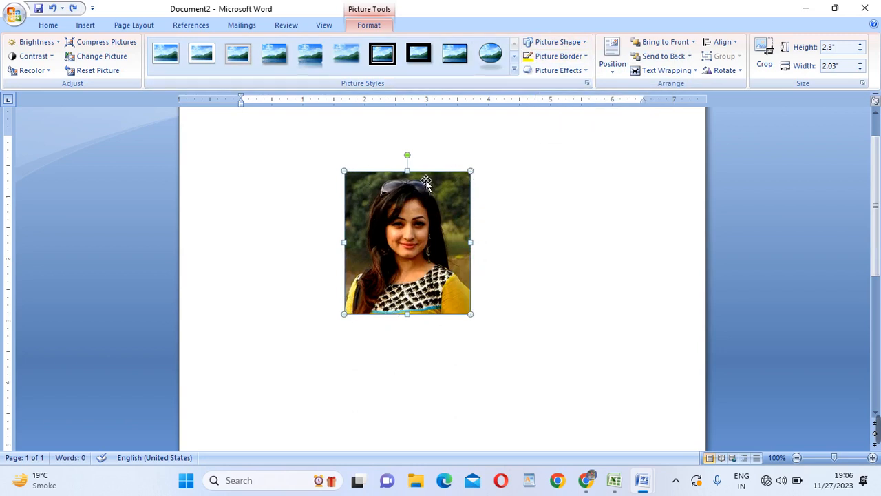
Step: Give the portrait a yellow picture border with a weight of 2¼ pt
click(587, 57)
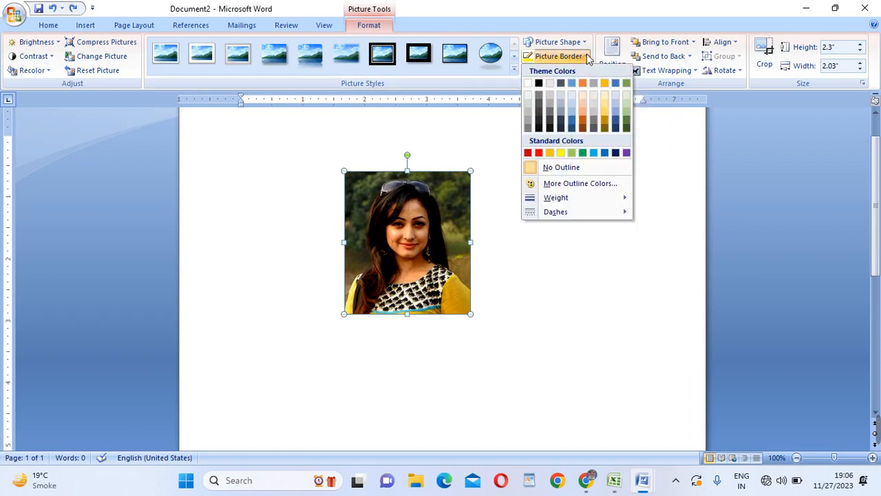
mouse_move(562, 199)
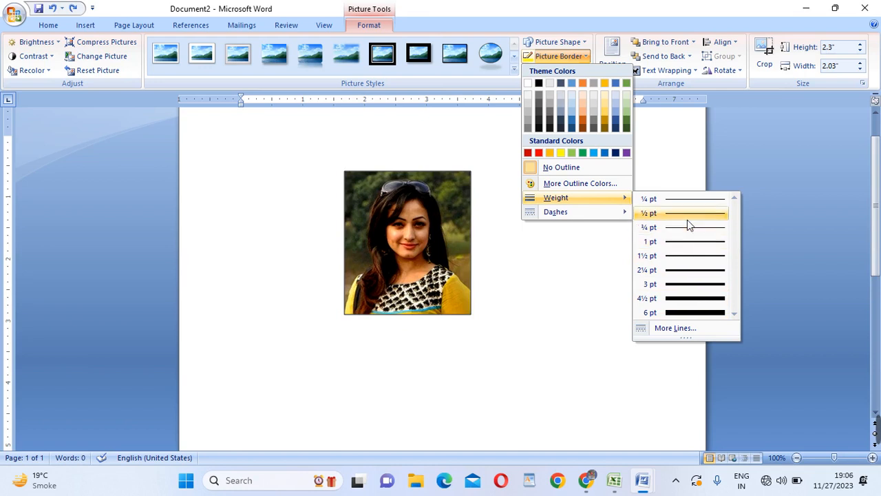
click(685, 270)
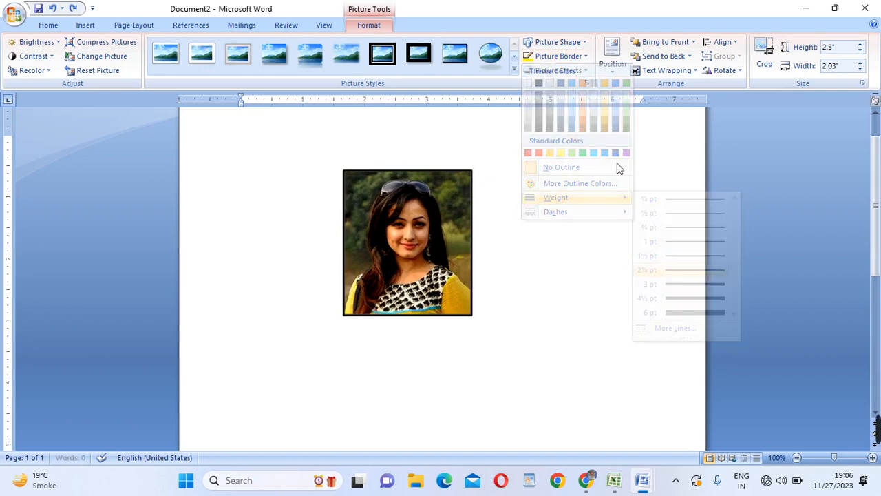
click(581, 57)
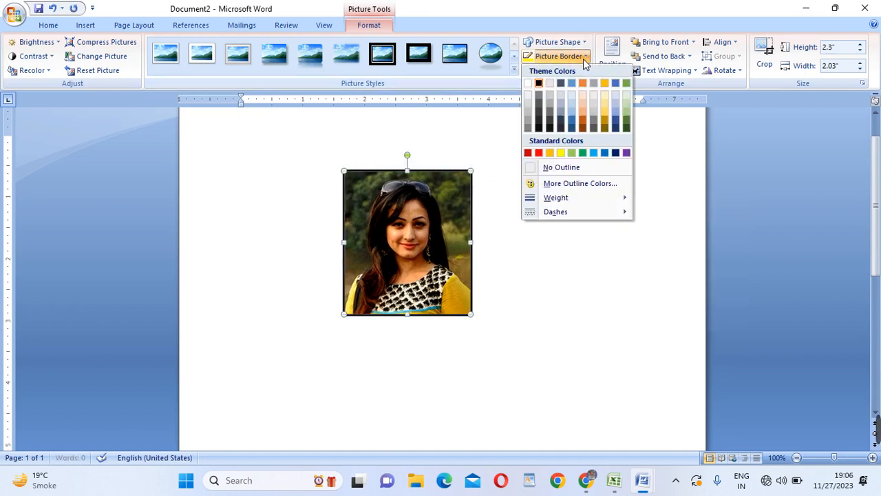
click(560, 154)
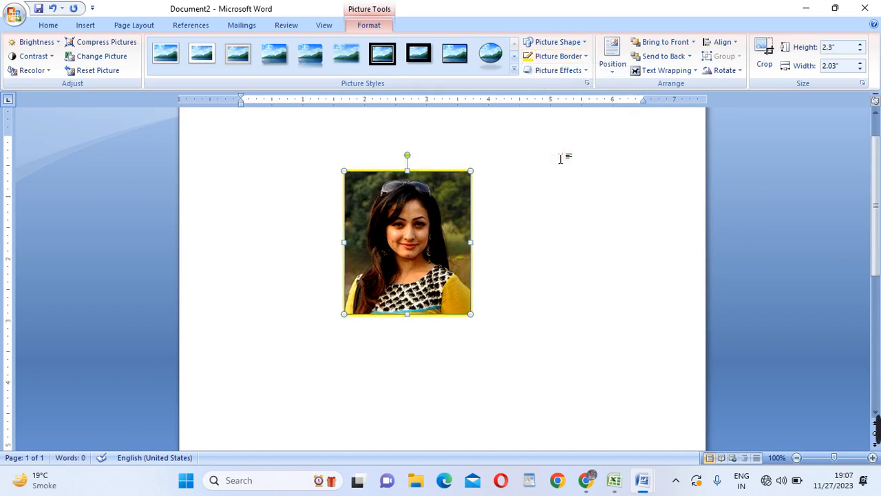
Step: Shrink the portrait to about 1.58" high by 1.4" wide and place it in the page's upper-left corner
scroll(592, 234, up, 1)
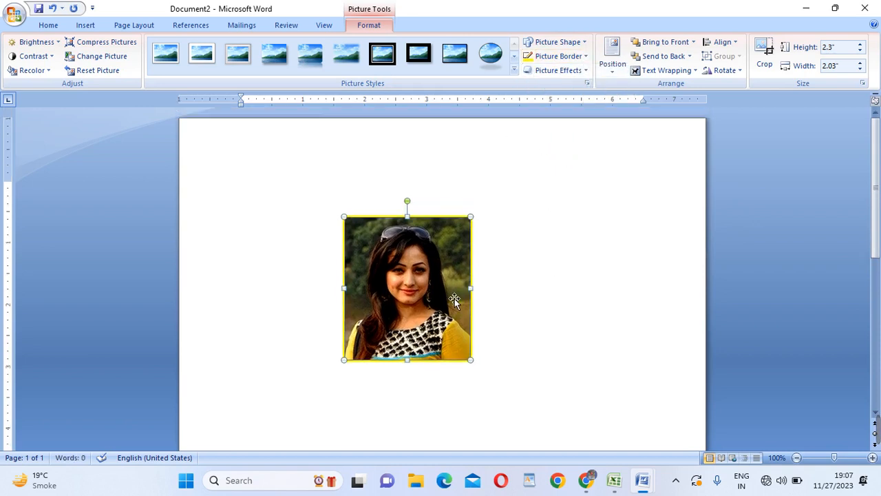
drag(471, 360, 441, 325)
drag(425, 281, 293, 213)
drag(313, 258, 300, 246)
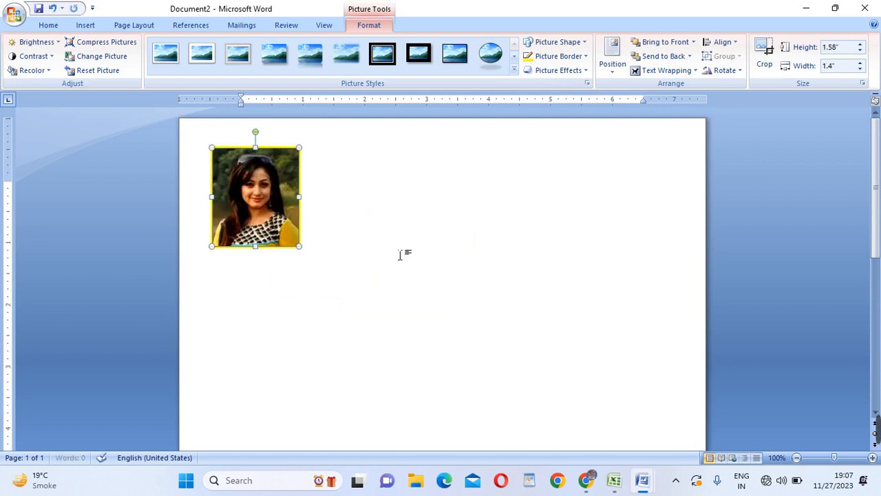
click(400, 254)
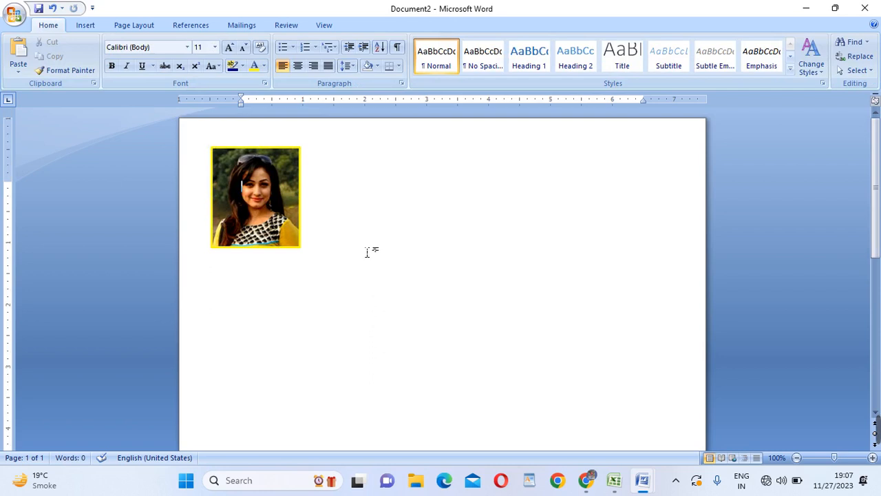
Step: Duplicate the small portrait side by side across the page to make a top row of five photos
click(278, 197)
drag(278, 198, 370, 198)
click(496, 209)
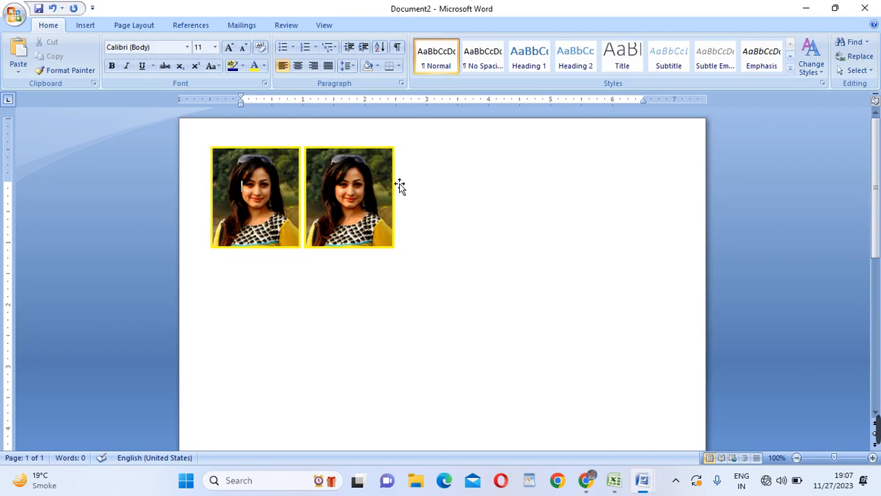
drag(344, 197, 626, 198)
click(507, 301)
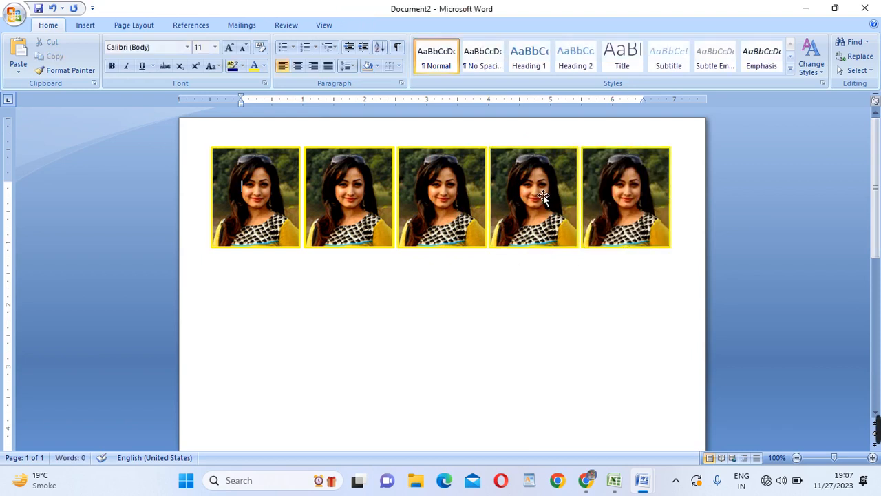
Step: Select all five photos in the top row and place a copy of the row directly below it
click(267, 198)
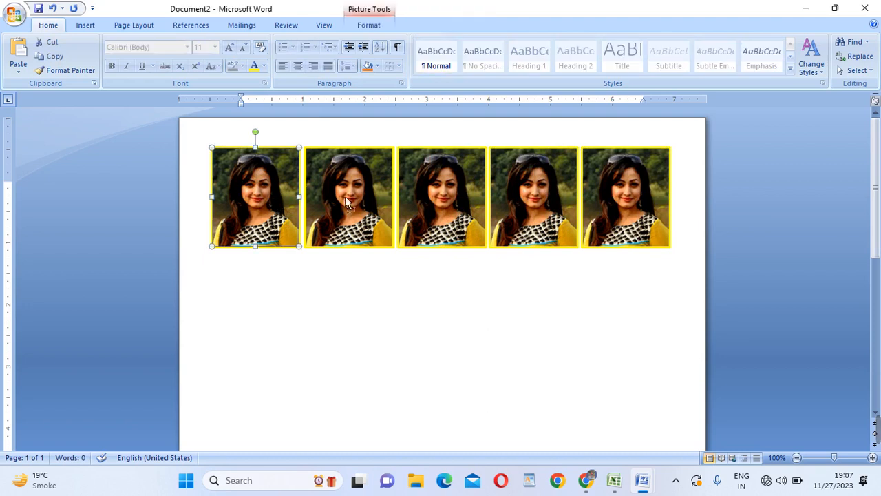
ctrl+click(347, 201)
ctrl+click(439, 207)
ctrl+click(553, 208)
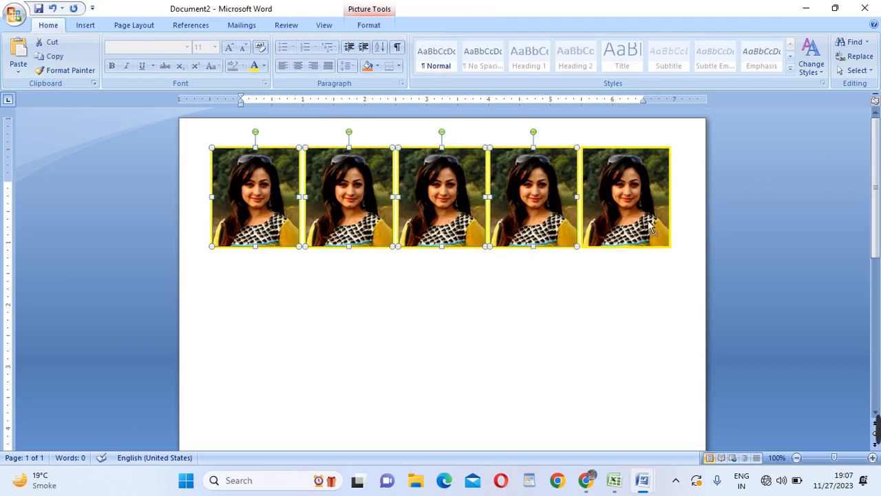
ctrl+click(644, 224)
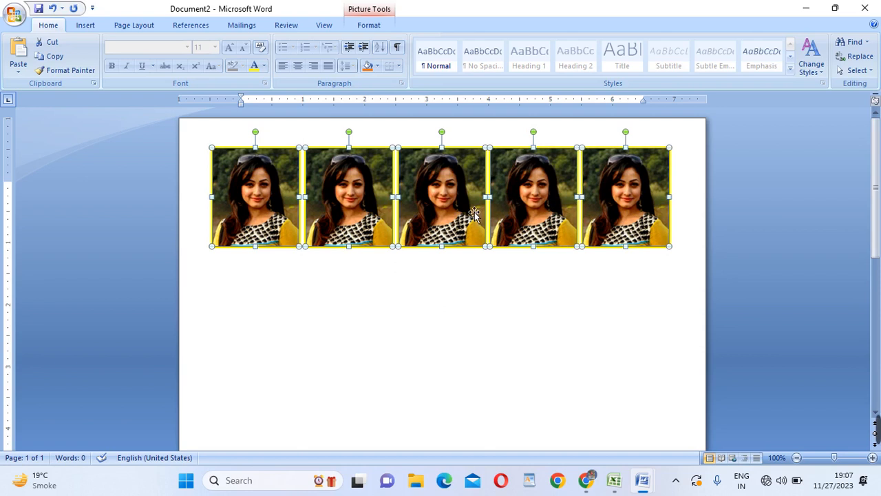
click(370, 25)
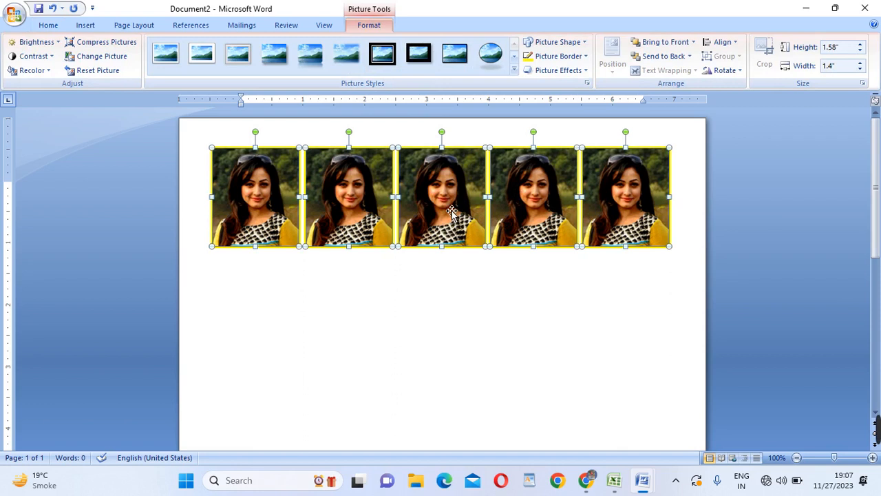
drag(454, 203, 462, 305)
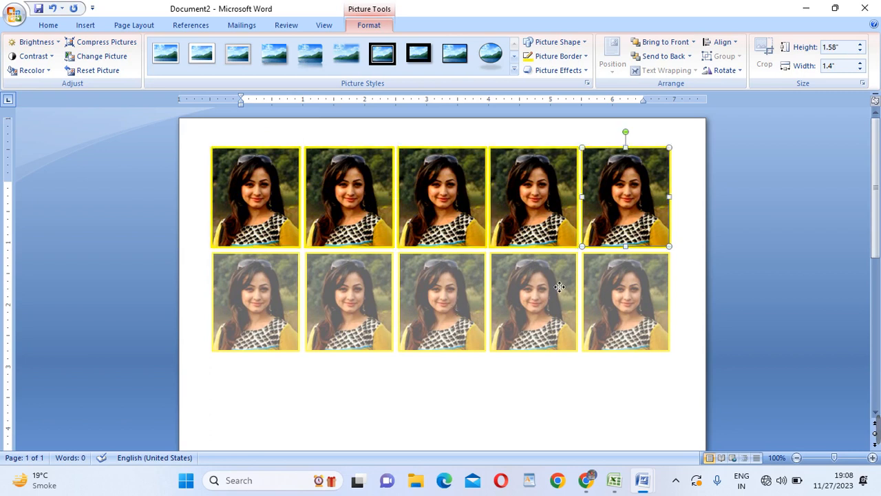
Step: Keep copying the row of five photos downward until six aligned rows fill the page
scroll(545, 324, down, 3)
key(ctrl+z)
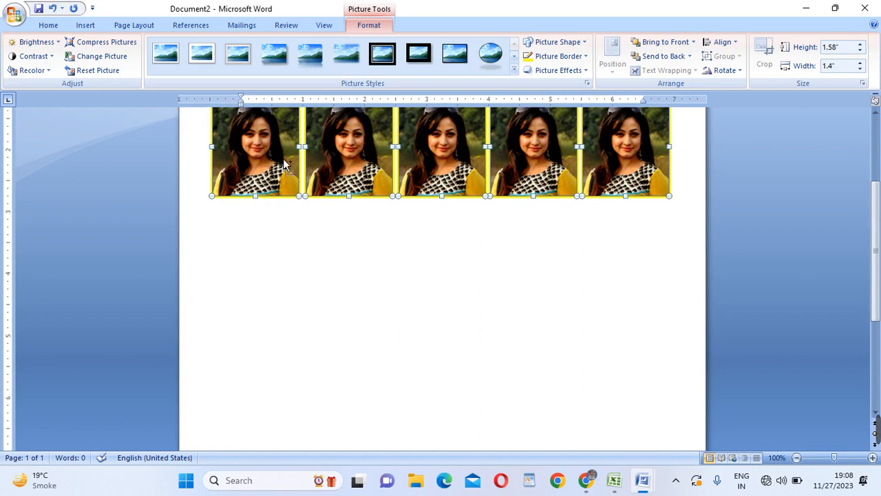
drag(283, 173, 378, 241)
key(ctrl+z)
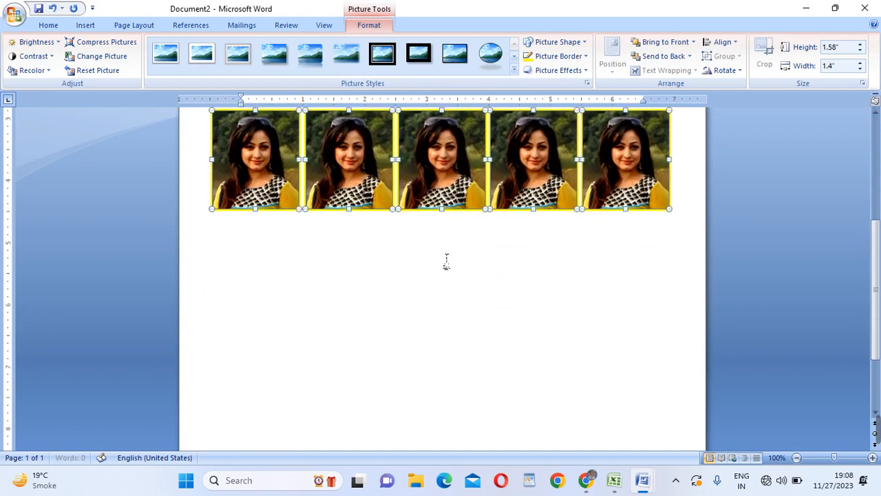
drag(264, 235, 519, 227)
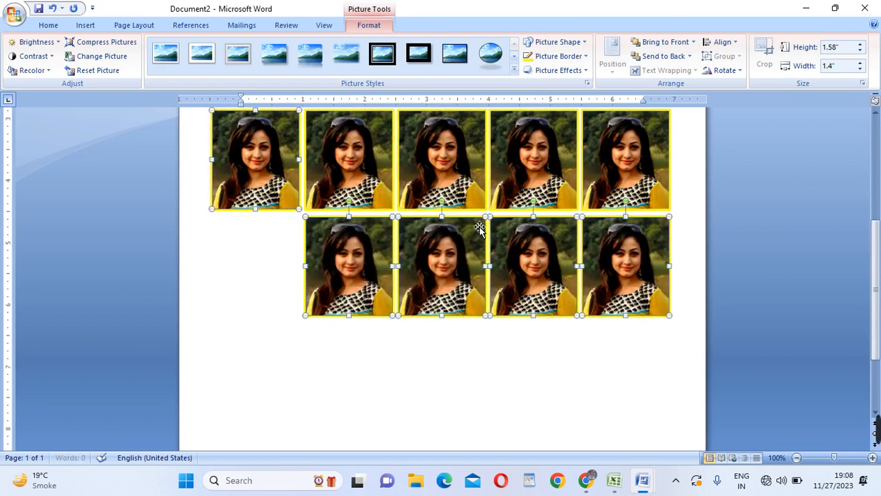
scroll(490, 235, down, 2)
drag(353, 176, 351, 281)
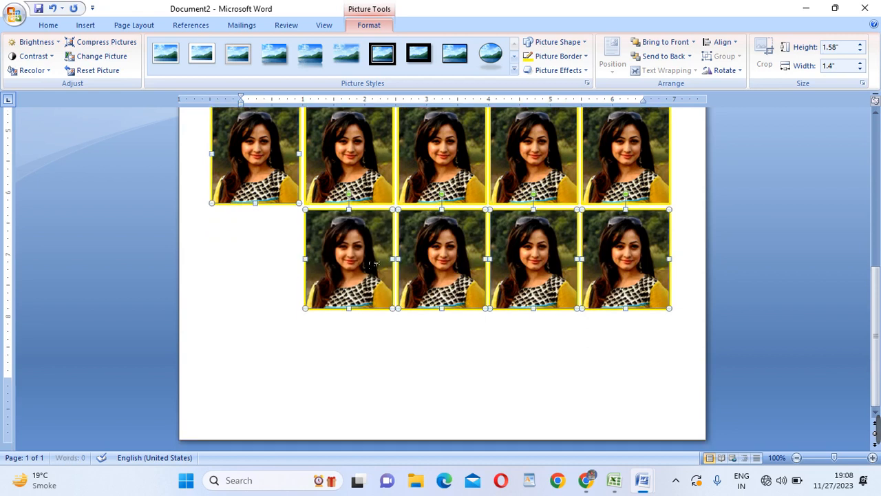
drag(280, 244, 280, 346)
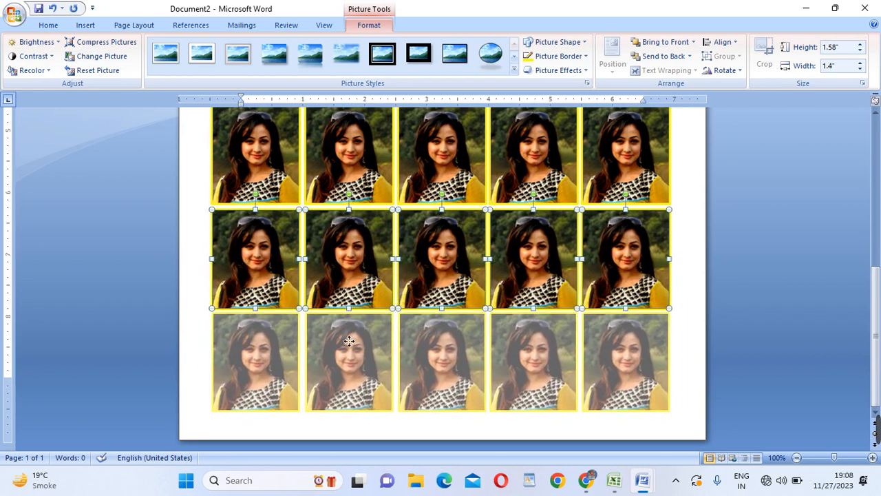
click(690, 273)
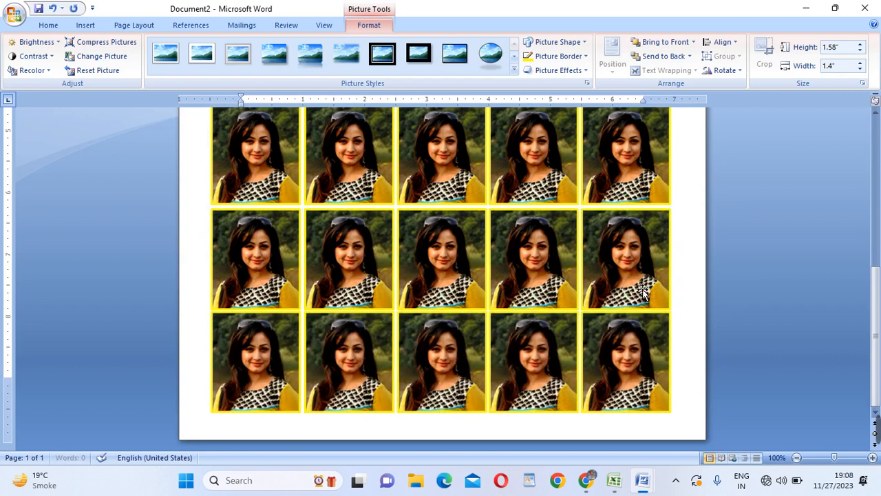
scroll(608, 296, up, 2)
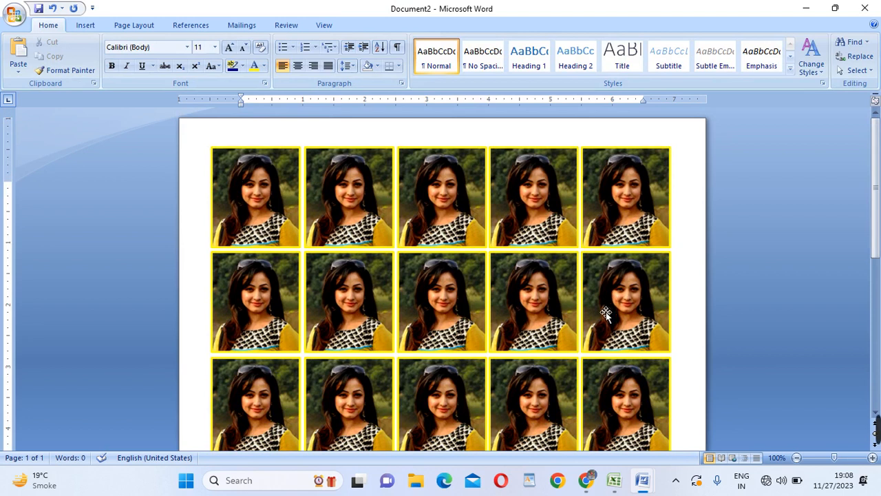
scroll(517, 290, down, 2)
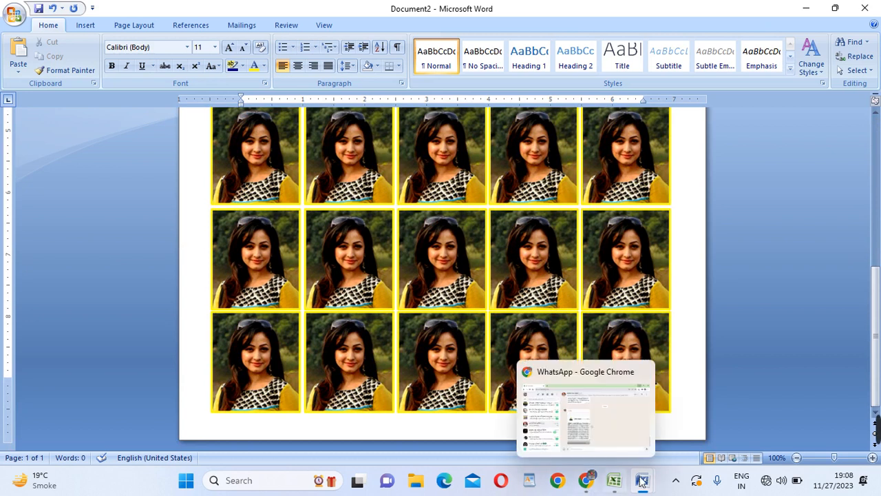
mouse_move(644, 480)
click(592, 424)
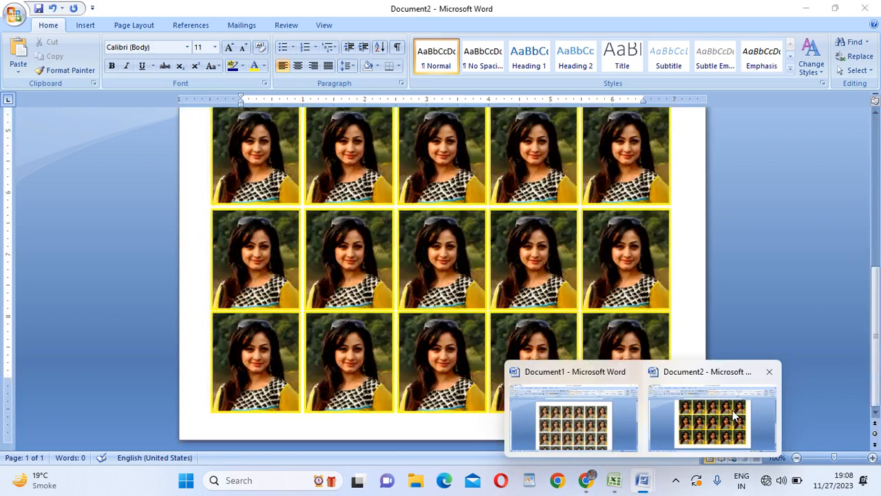
click(730, 419)
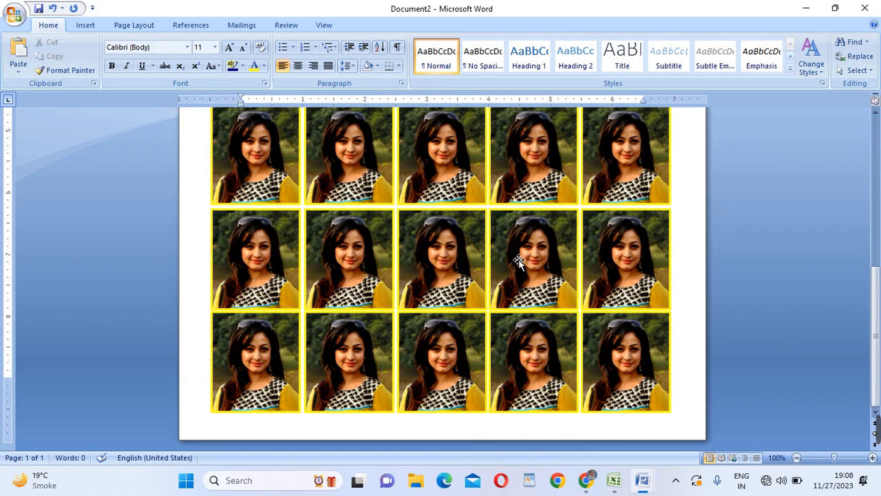
Step: Try rotating the last photo in the top row left by 90°, and undo the rotation
click(472, 177)
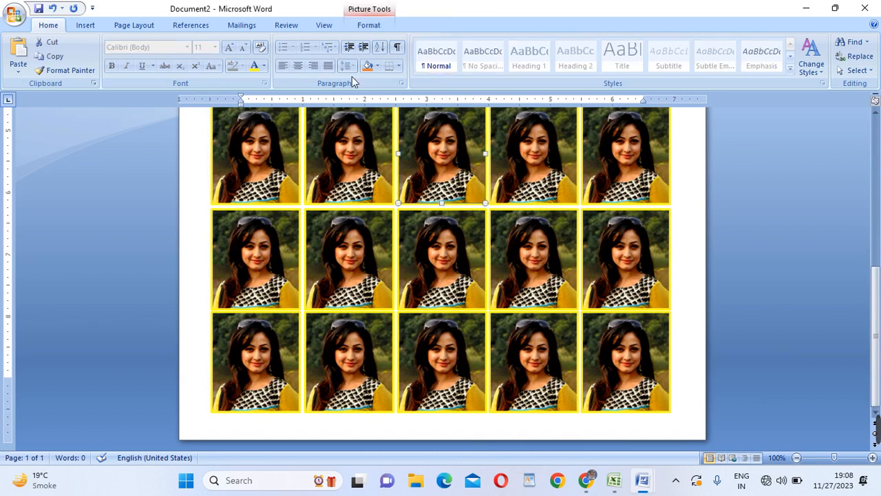
click(363, 26)
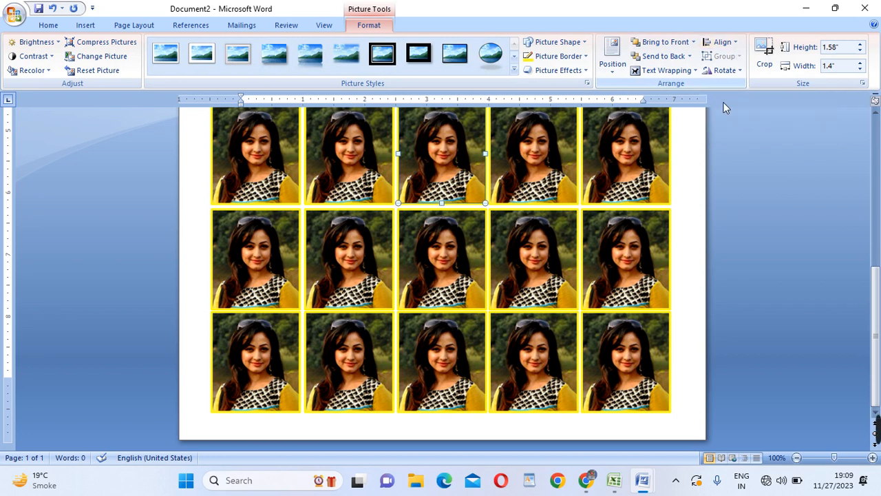
scroll(637, 197, up, 5)
scroll(605, 269, up, 3)
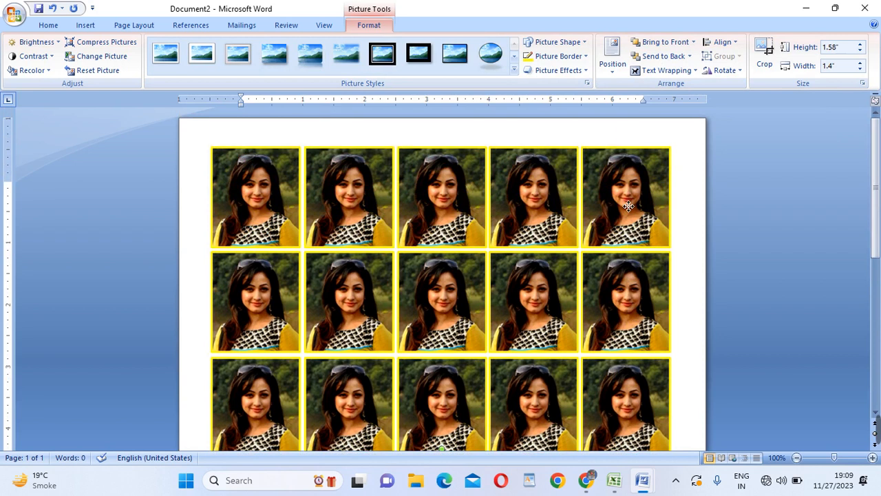
click(628, 207)
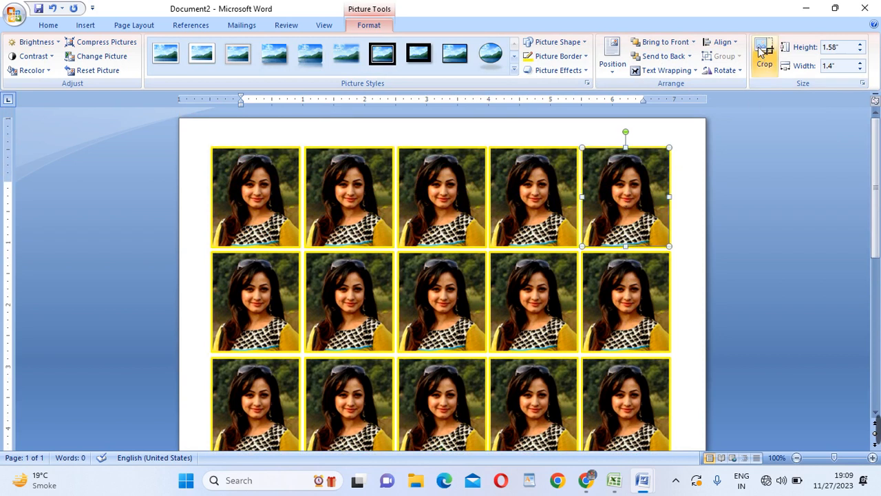
click(728, 71)
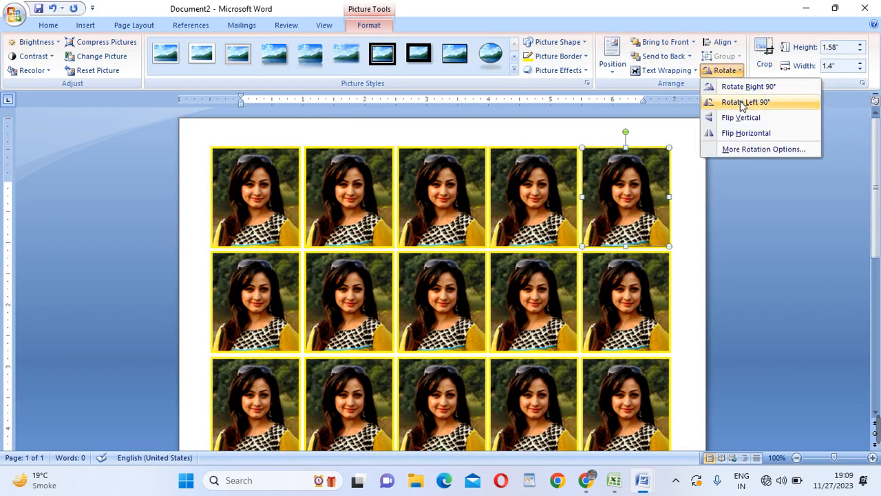
click(742, 104)
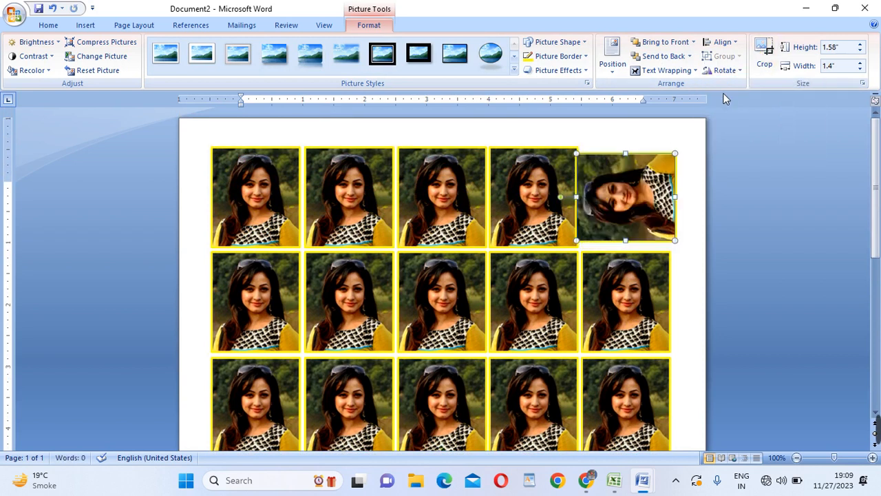
key(ctrl+z)
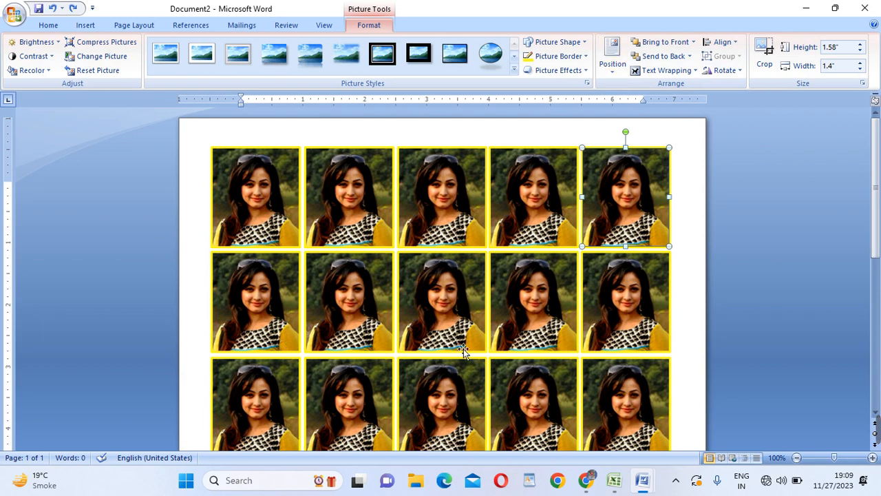
scroll(592, 306, down, 5)
scroll(685, 257, up, 1)
click(683, 258)
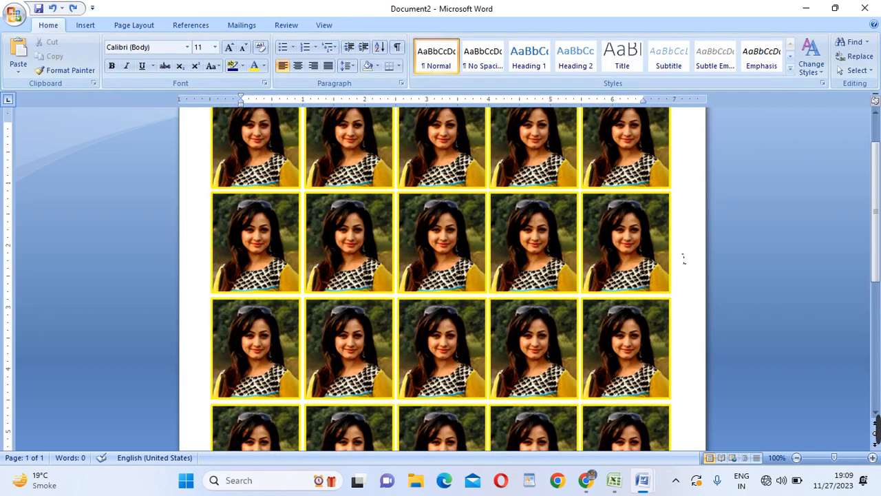
scroll(523, 241, up, 1)
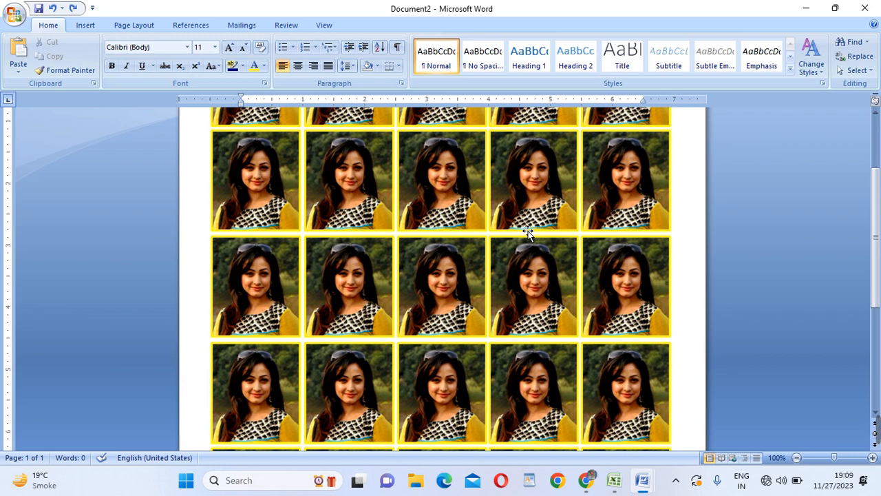
scroll(489, 295, up, 3)
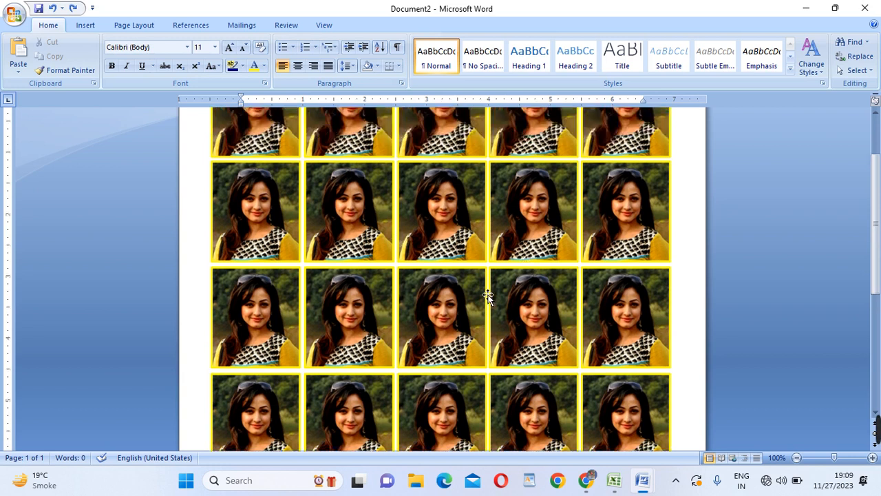